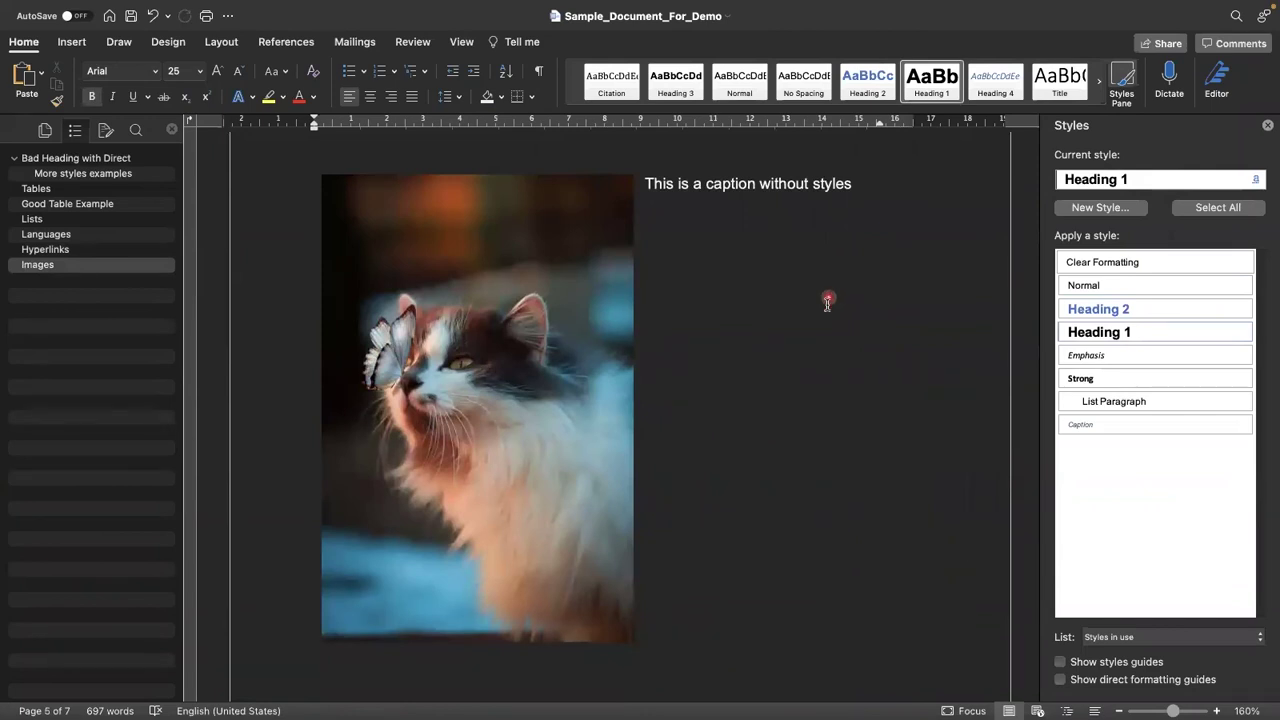
# Step: Set the cat photo's text wrapping to In Line with Text
pyautogui.scroll(-1, 830, 296)
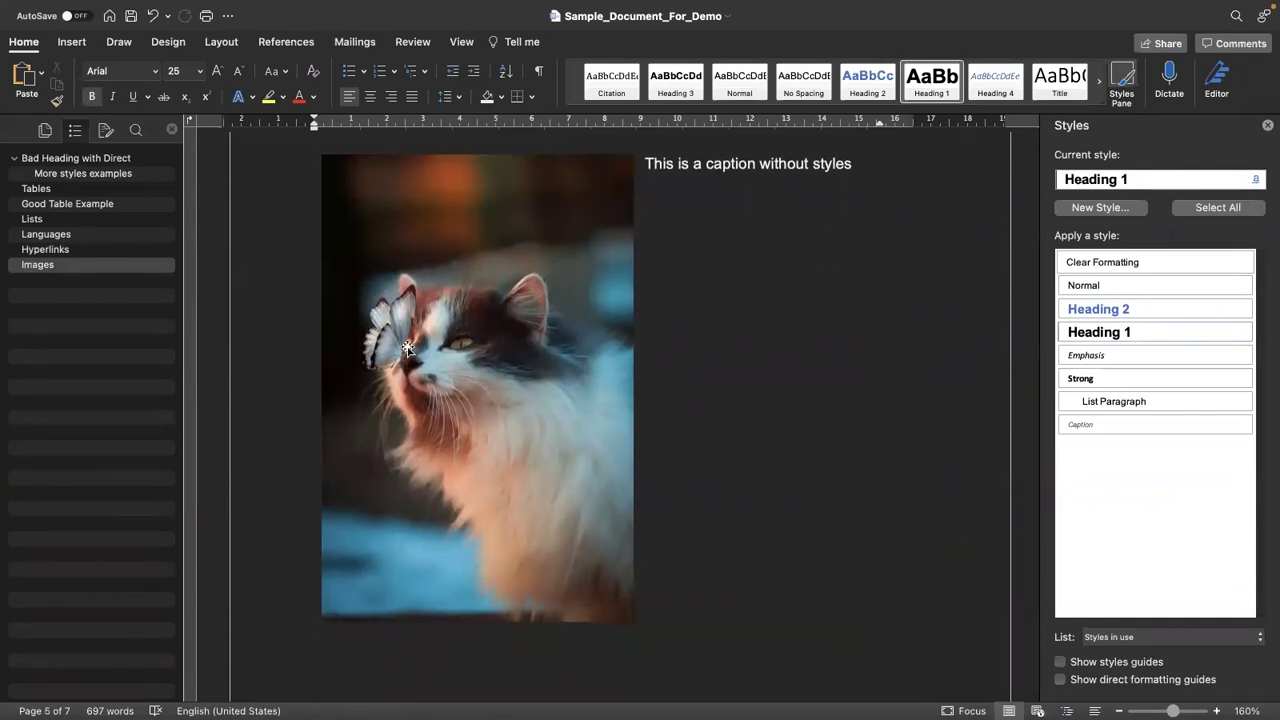
pyautogui.click(477, 316)
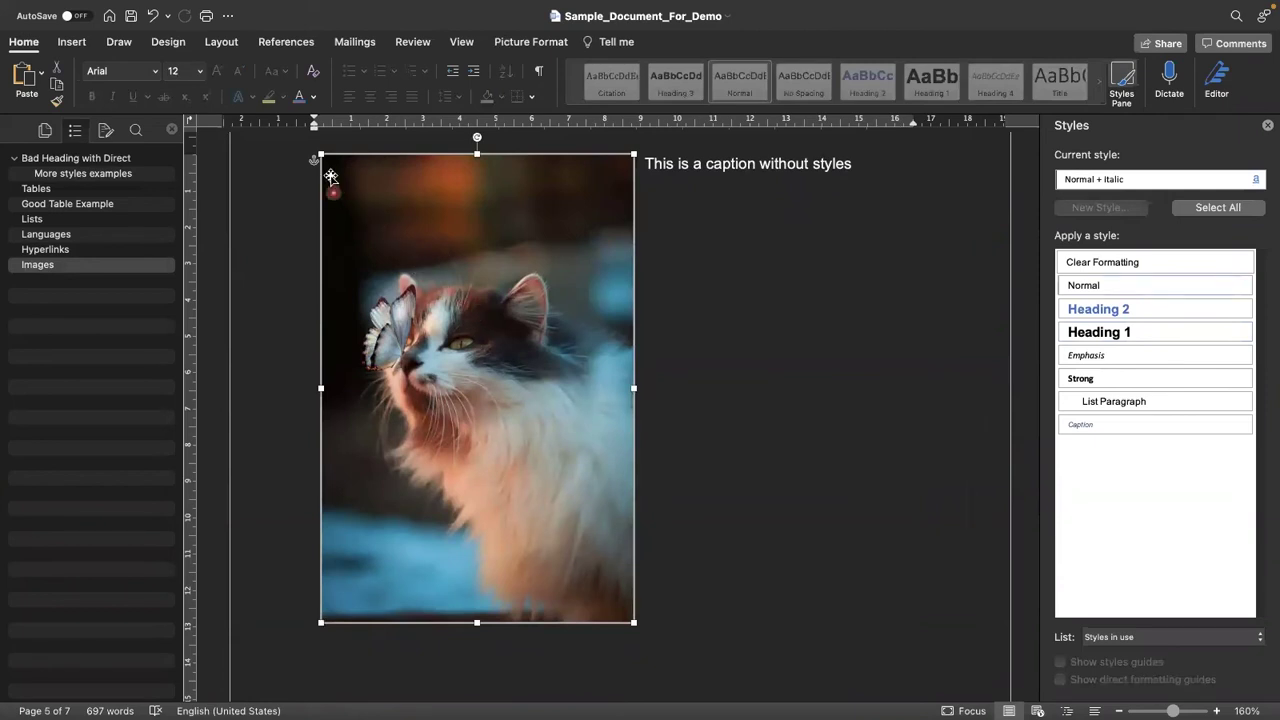
pyautogui.click(426, 146)
pyautogui.click(311, 155)
pyautogui.rightClick(383, 227)
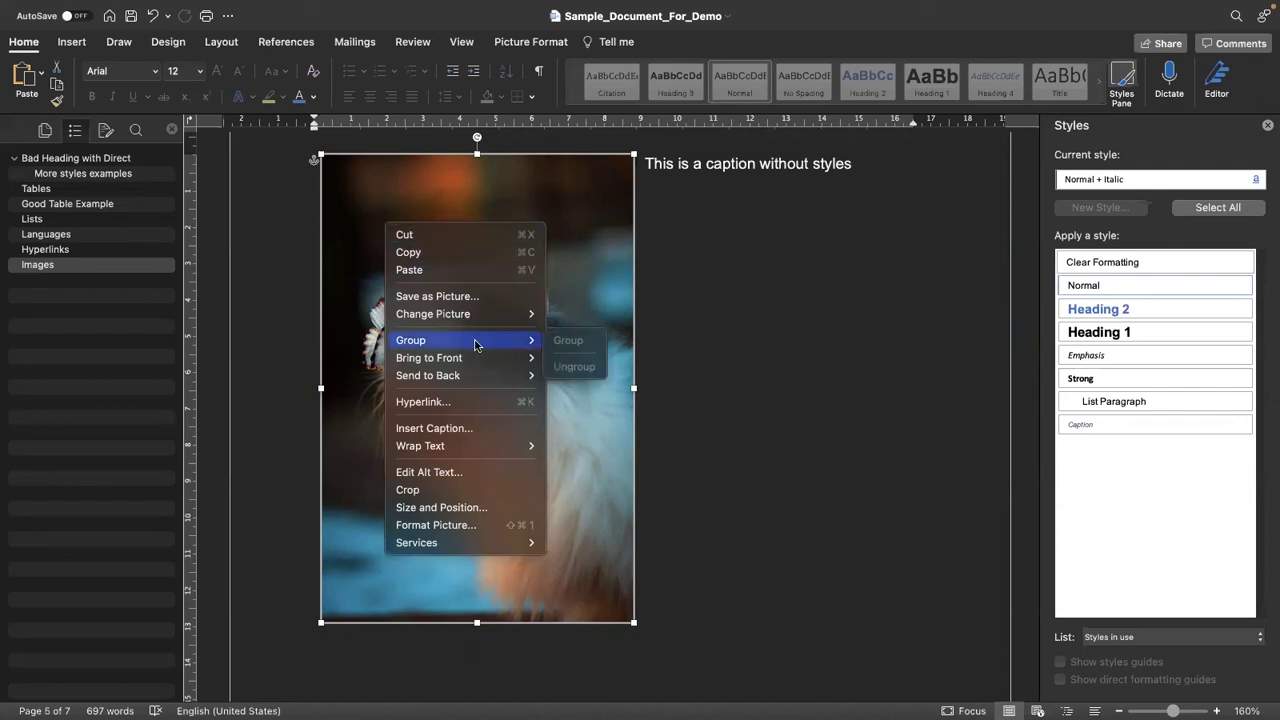
pyautogui.moveTo(476, 450)
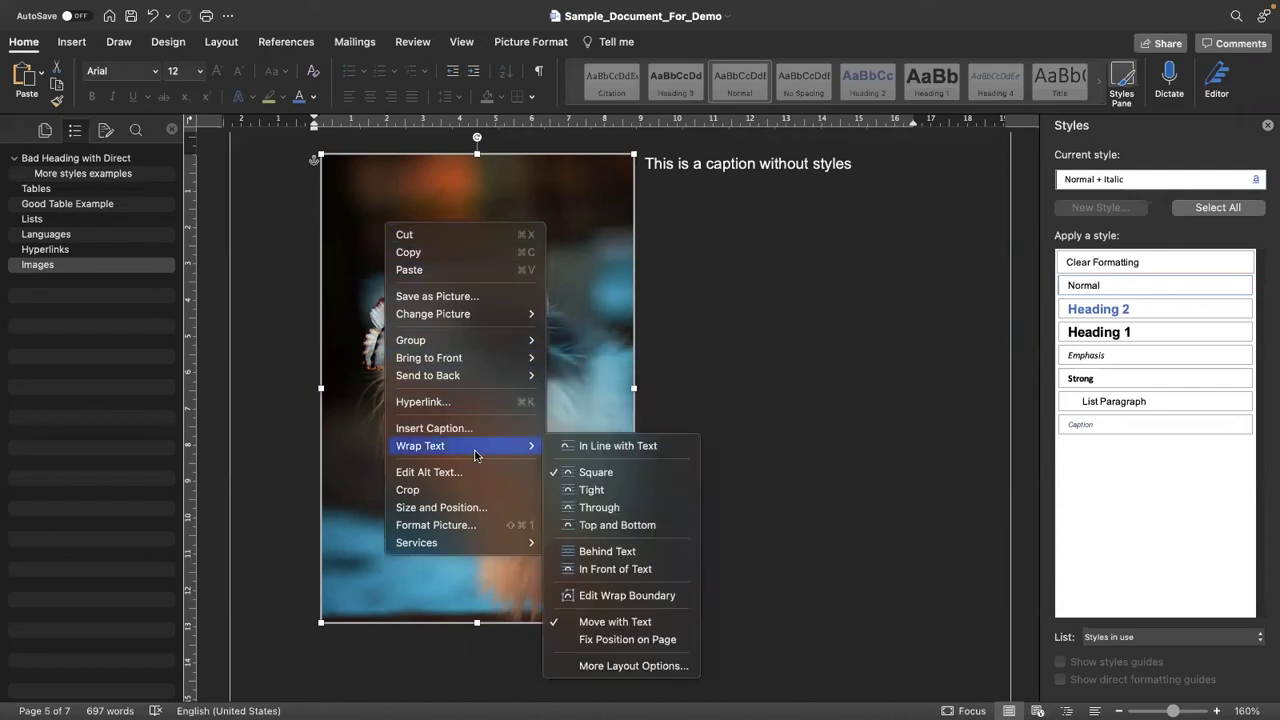
pyautogui.click(600, 446)
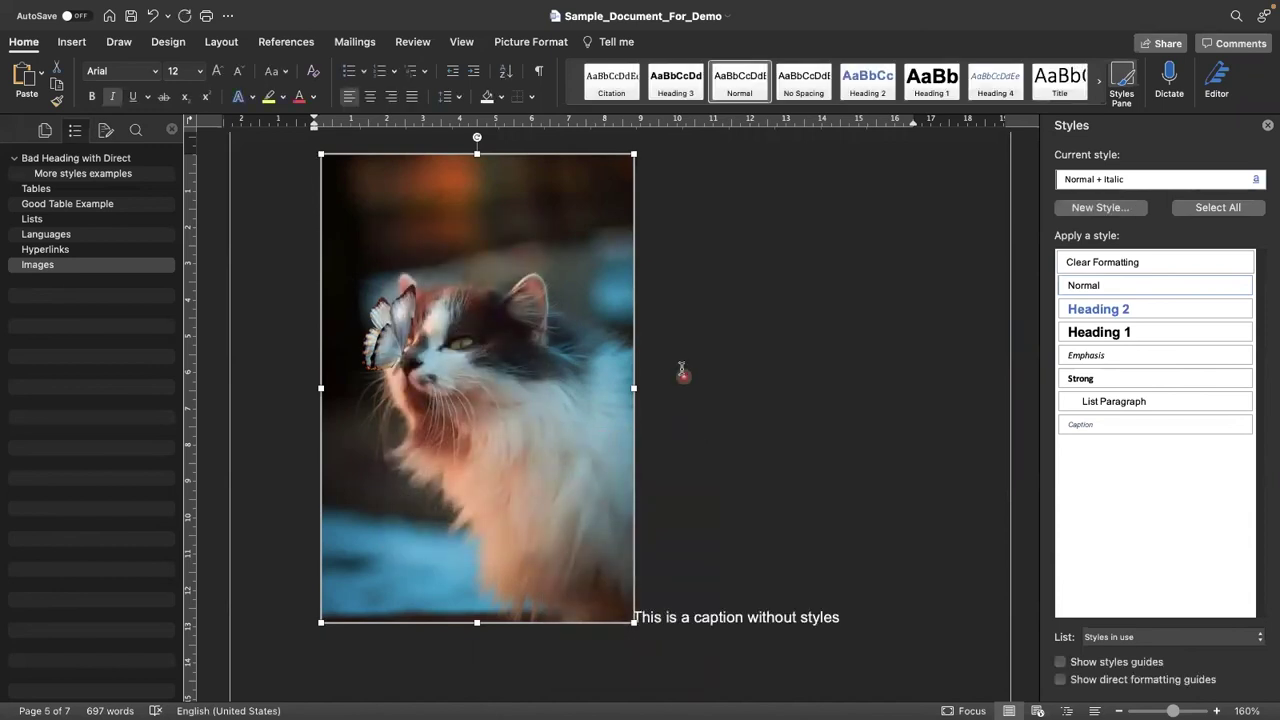
# Step: Cut the unstyled text "This is a caption without styles" beside the cat photo
pyautogui.scroll(-1, 432, 376)
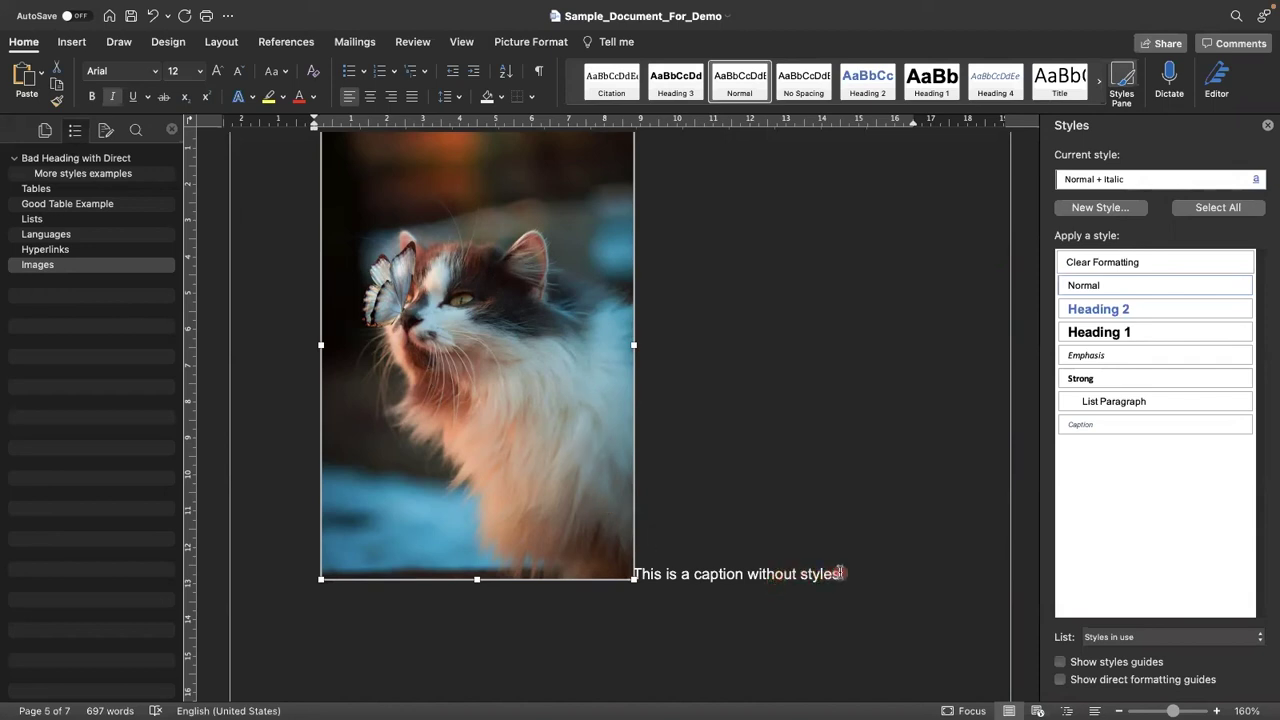
pyautogui.moveTo(842, 573); pyautogui.dragTo(640, 575)
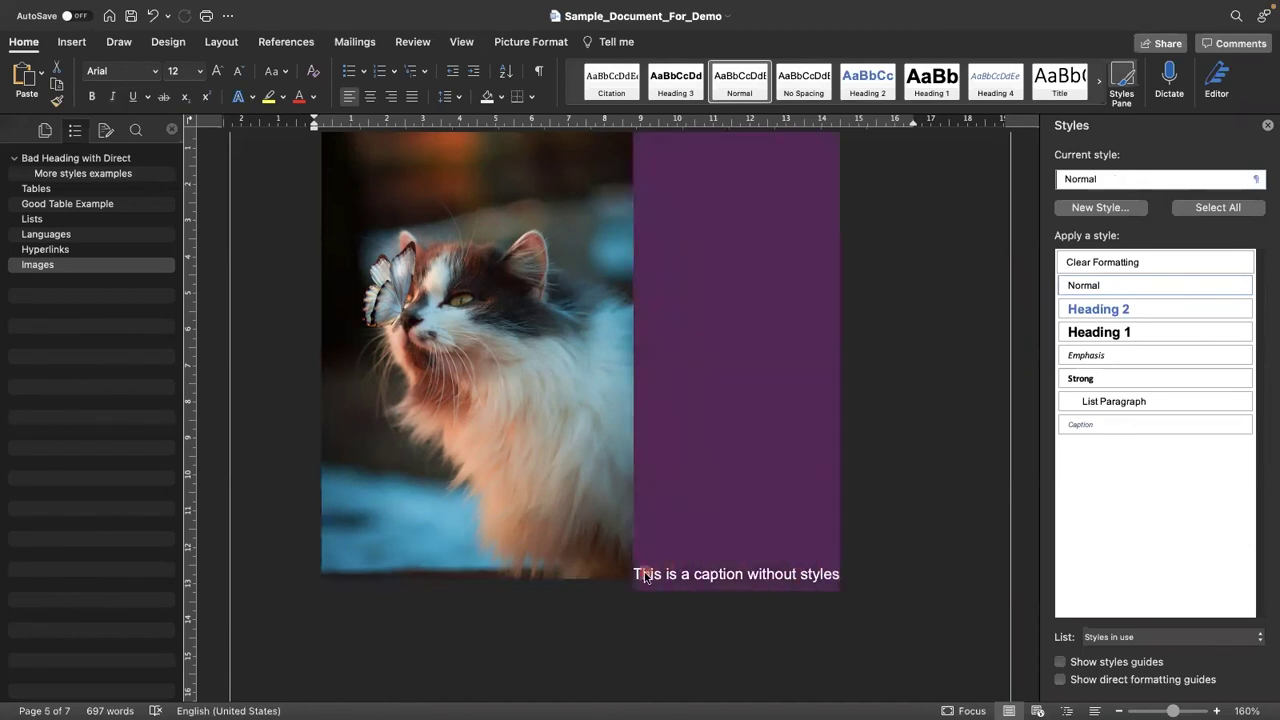
pyautogui.rightClick(645, 577)
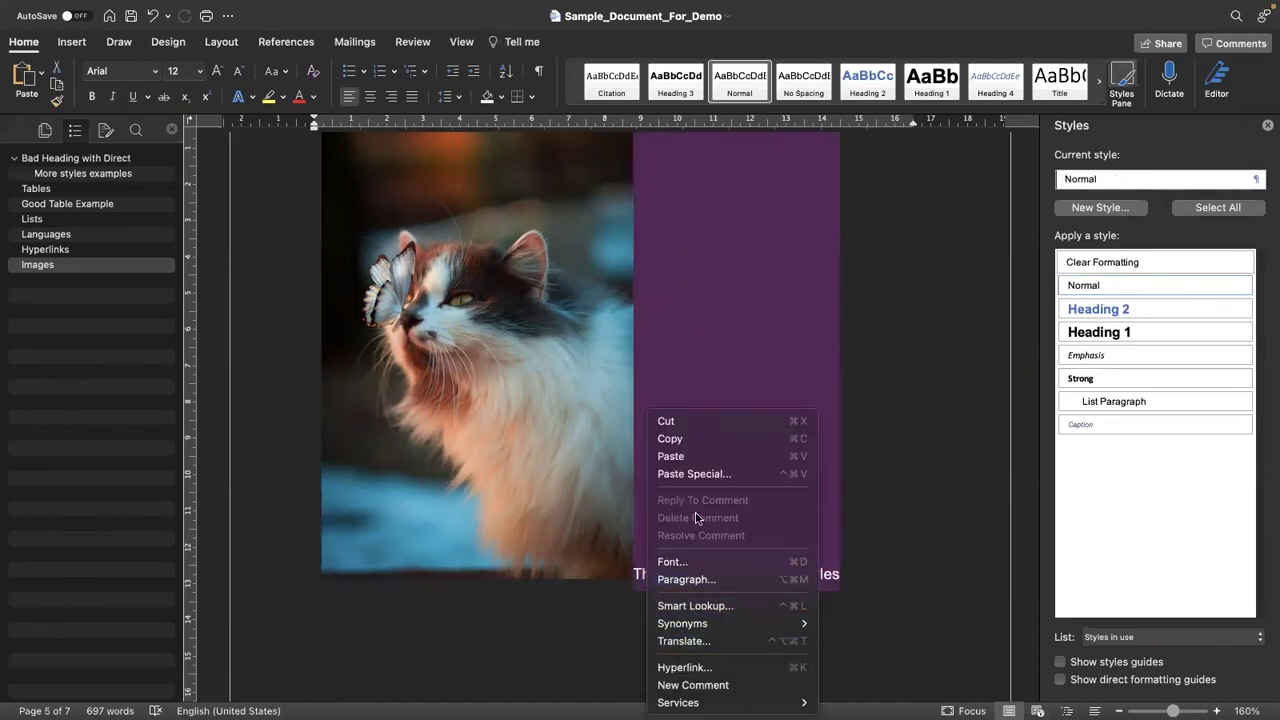
pyautogui.click(676, 424)
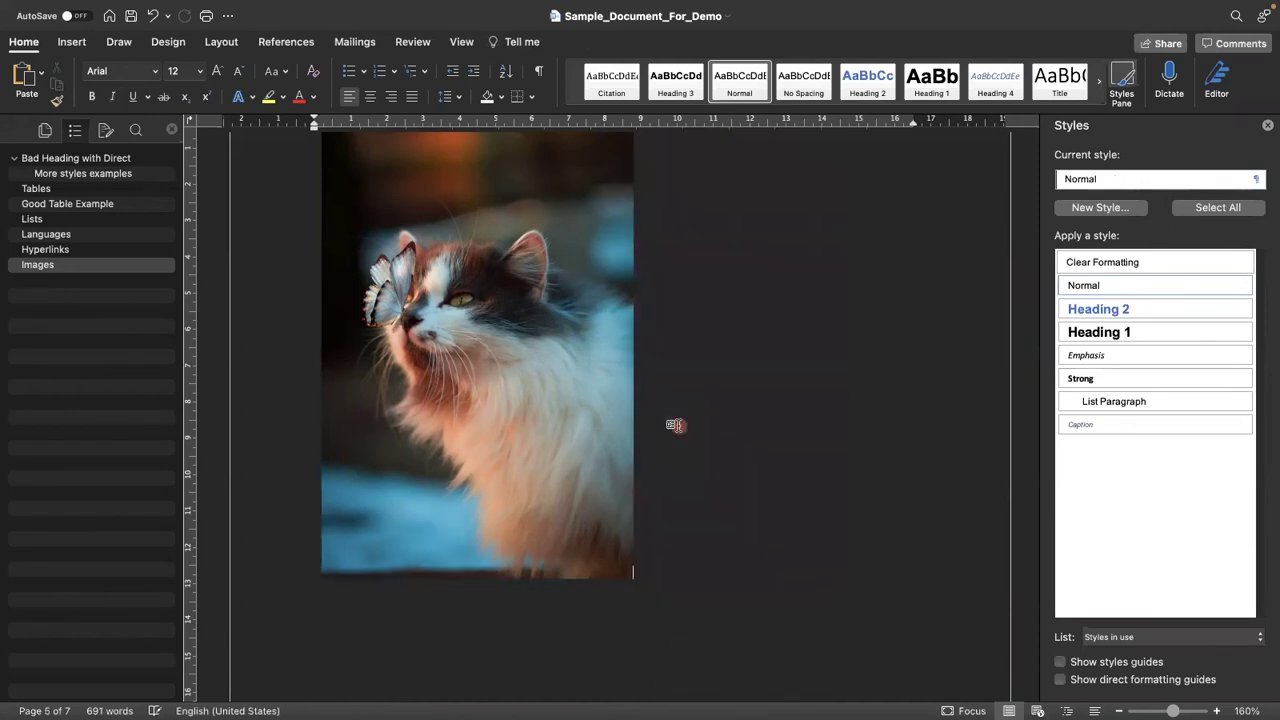
# Step: Start inserting a caption for the cat photo and set its position to Below selected item
pyautogui.scroll(2, 676, 425)
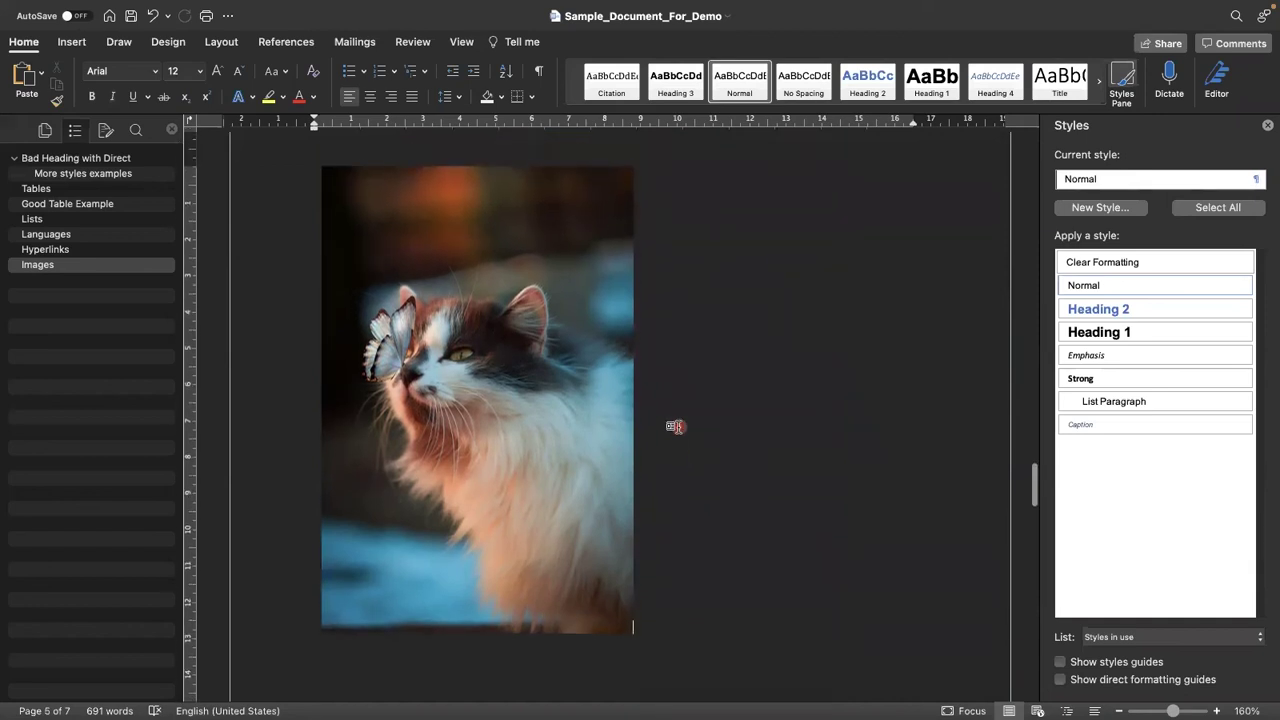
pyautogui.scroll(-2, 676, 427)
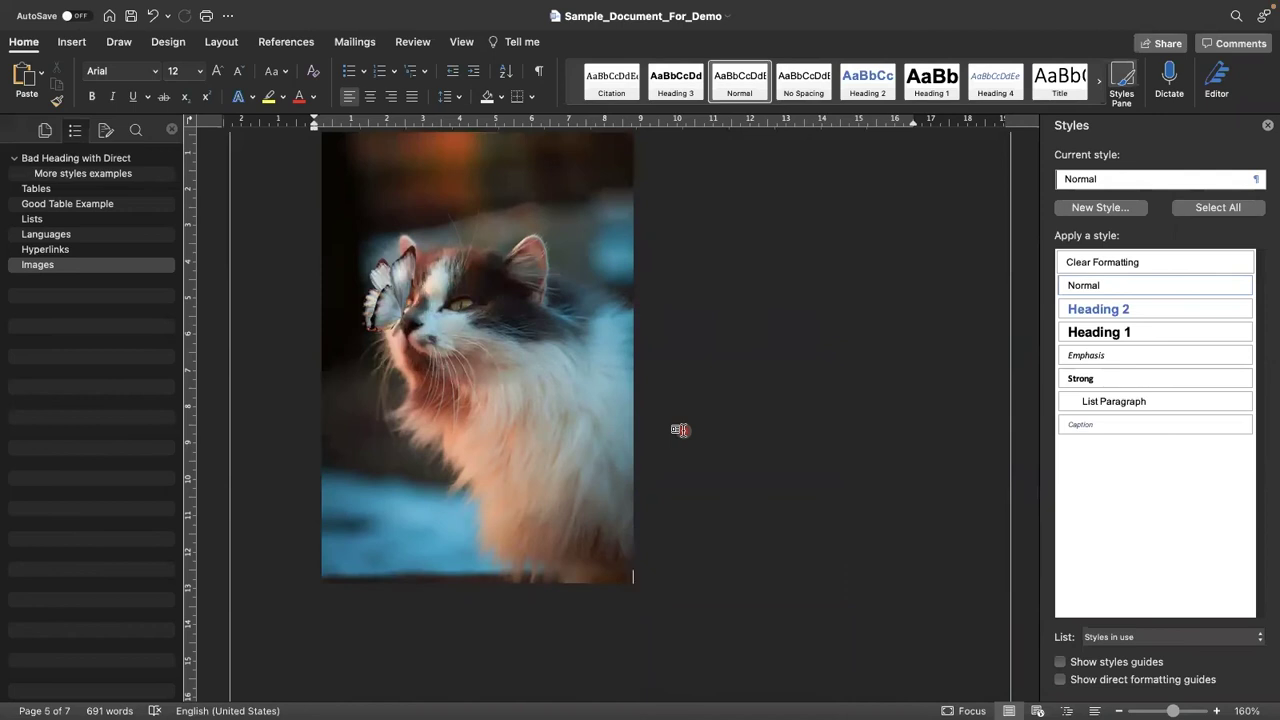
pyautogui.click(452, 358)
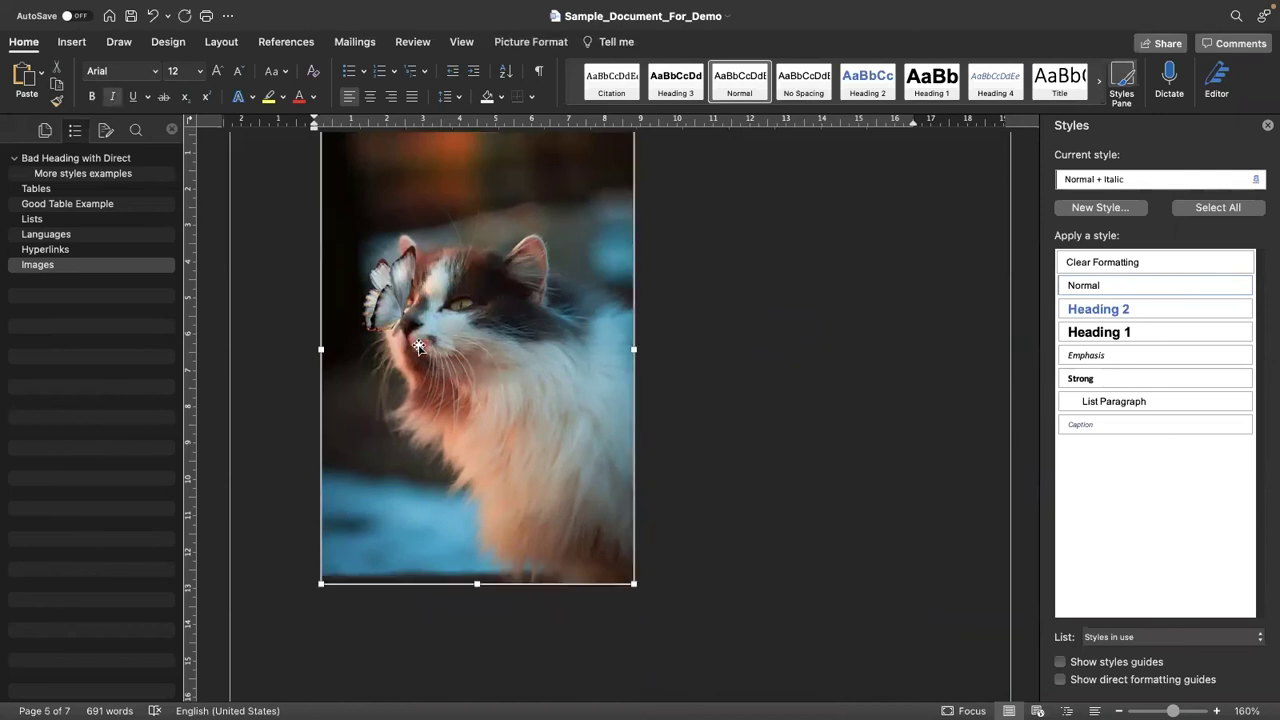
pyautogui.rightClick(418, 346)
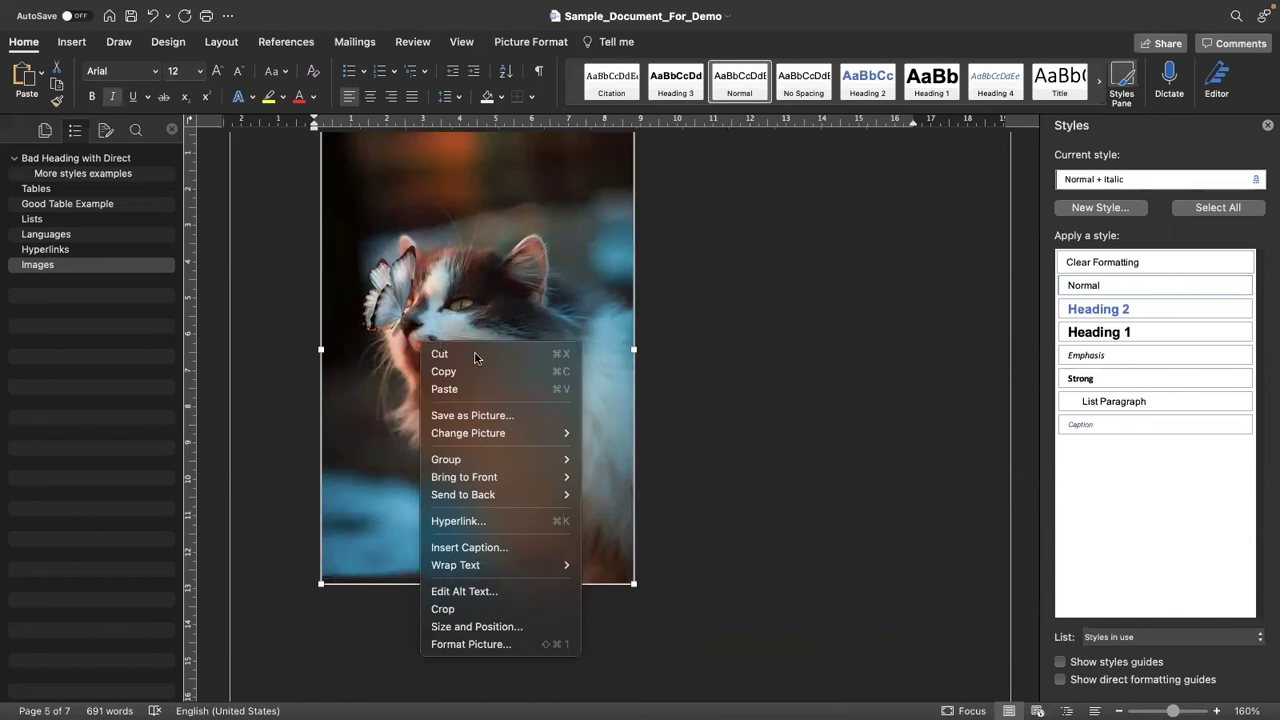
pyautogui.click(486, 548)
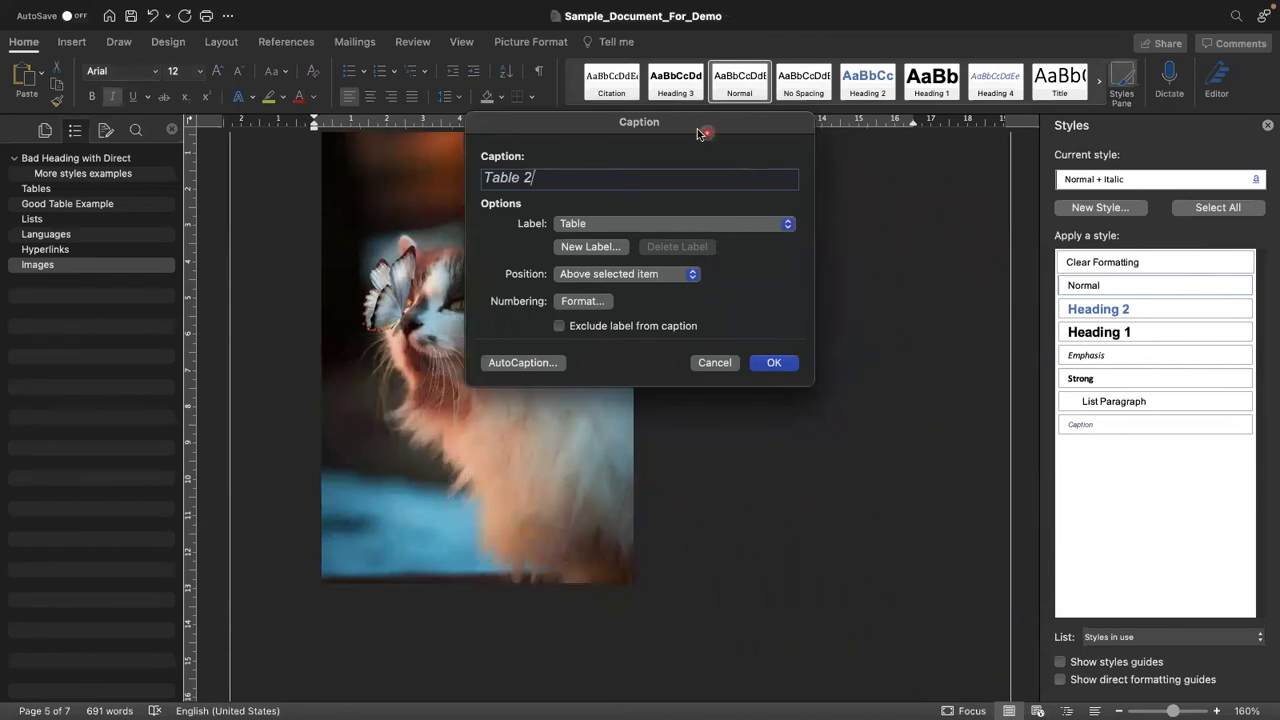
pyautogui.moveTo(706, 133); pyautogui.dragTo(610, 154)
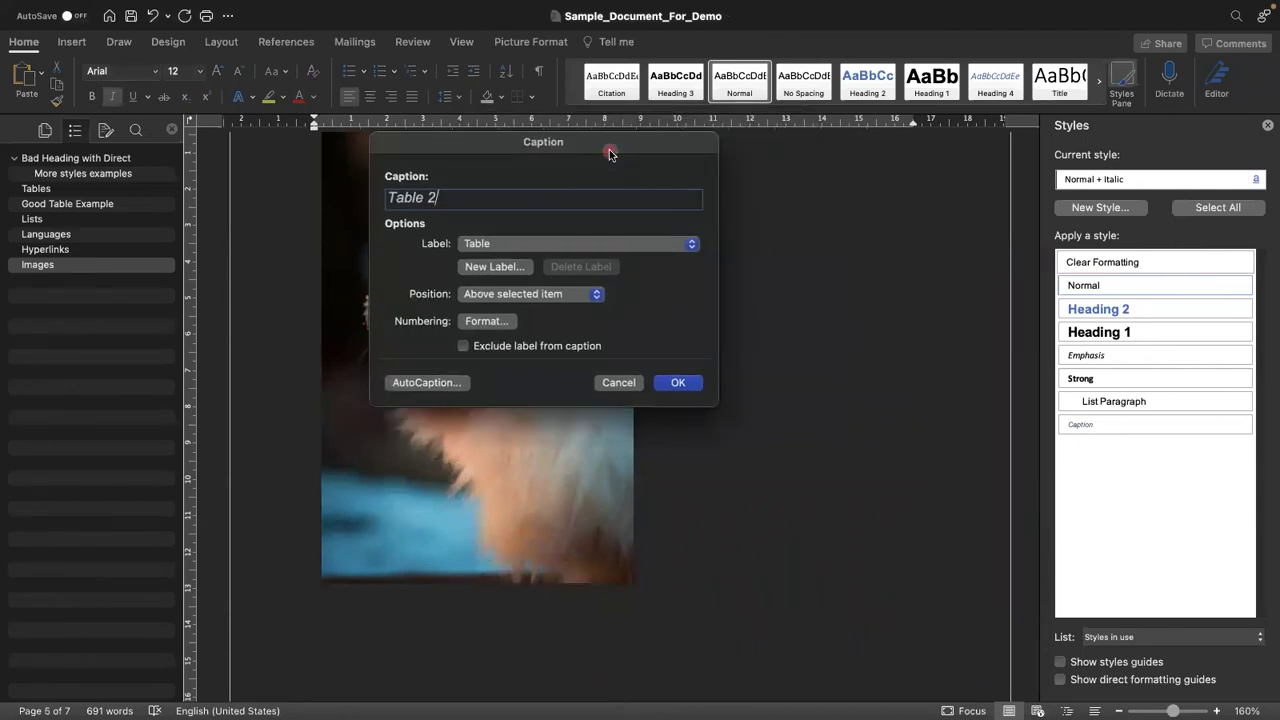
pyautogui.click(591, 303)
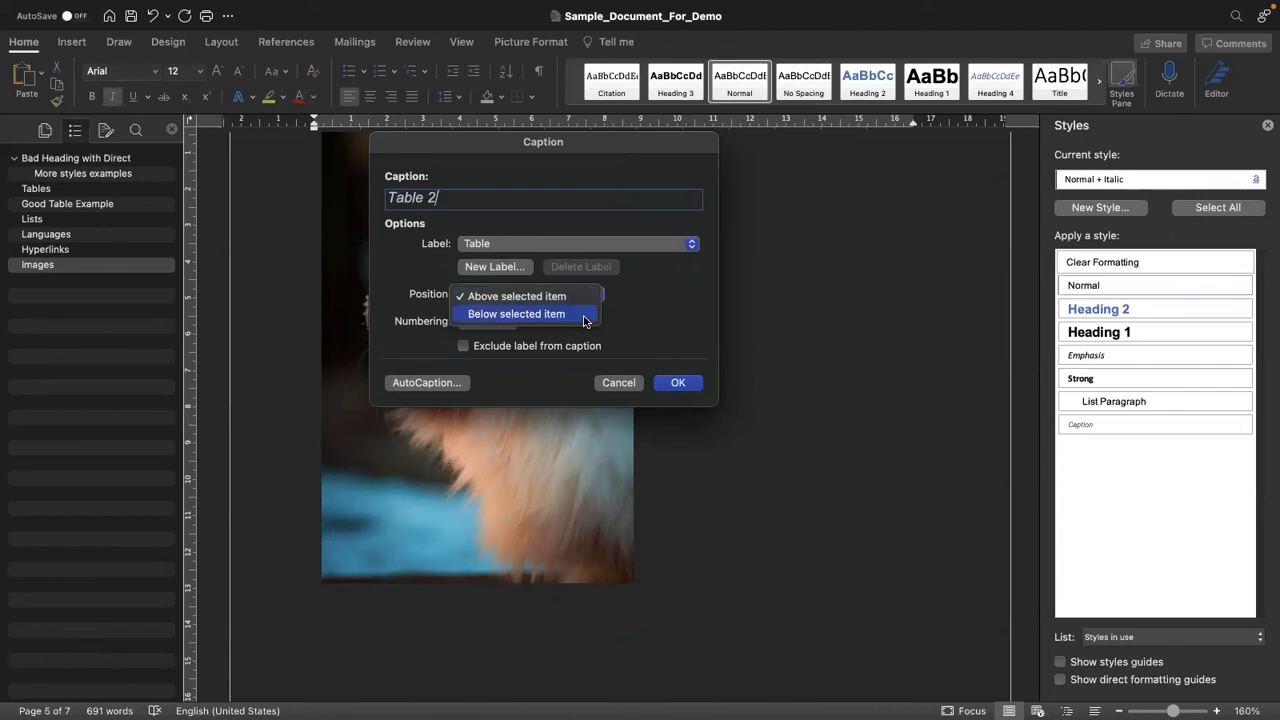
pyautogui.click(585, 316)
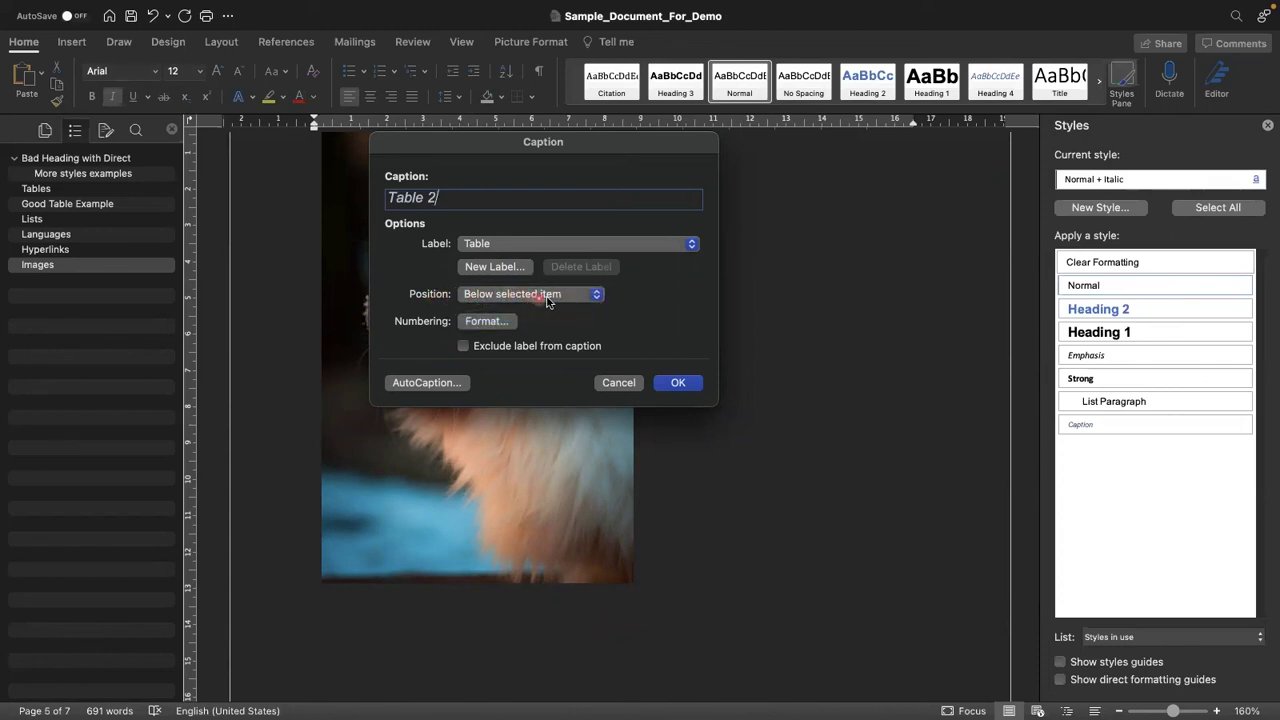
# Step: Create a new caption label named "Photo" for the cat picture's caption
pyautogui.click(558, 245)
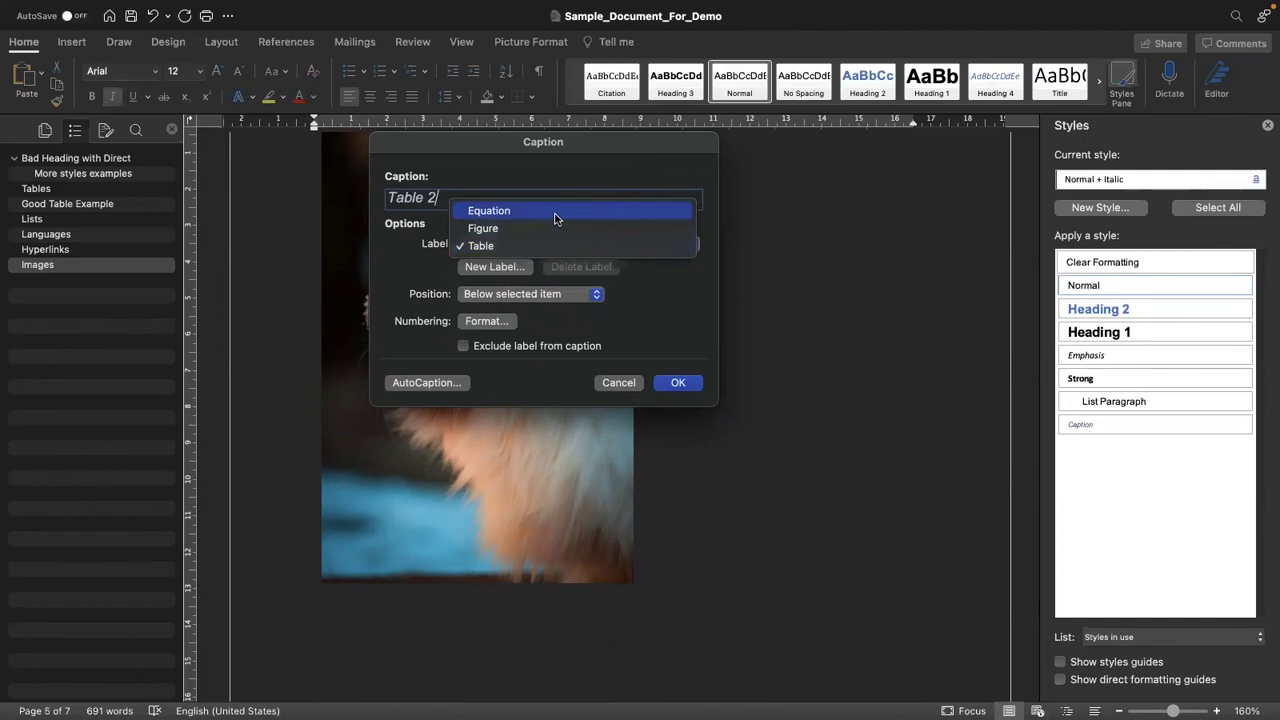
pyautogui.click(642, 286)
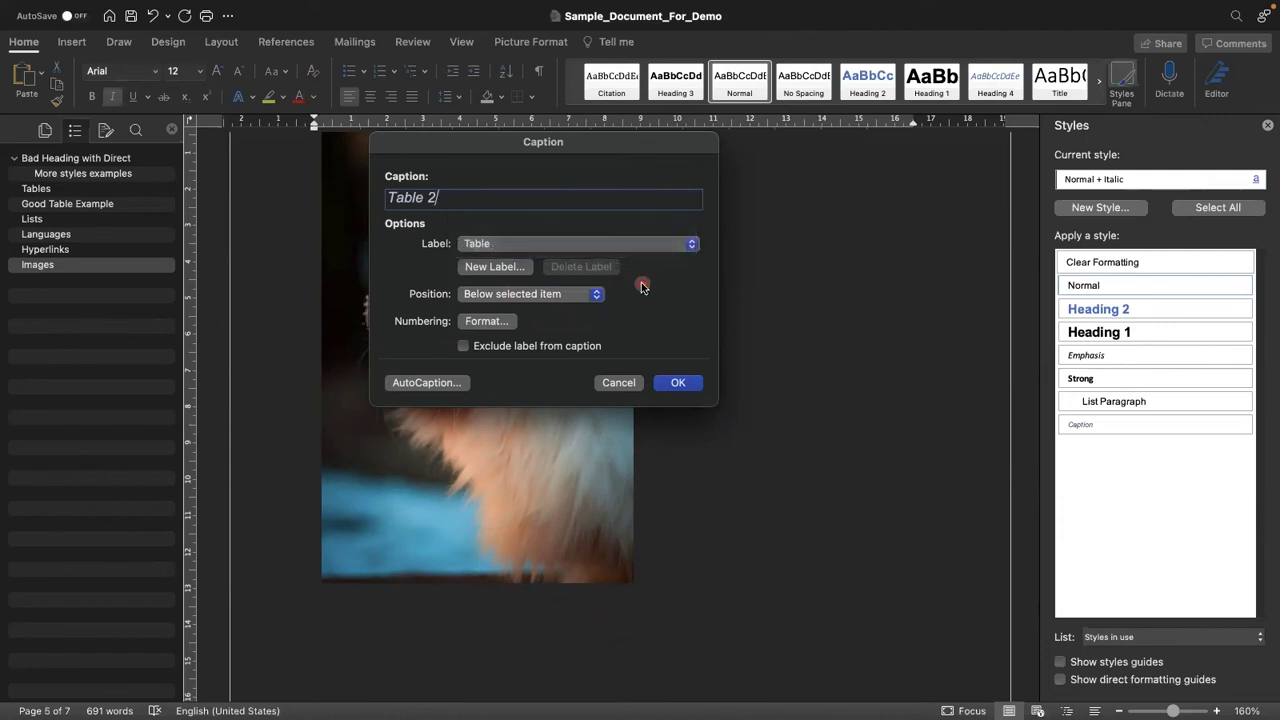
pyautogui.click(494, 267)
pyautogui.click(482, 268)
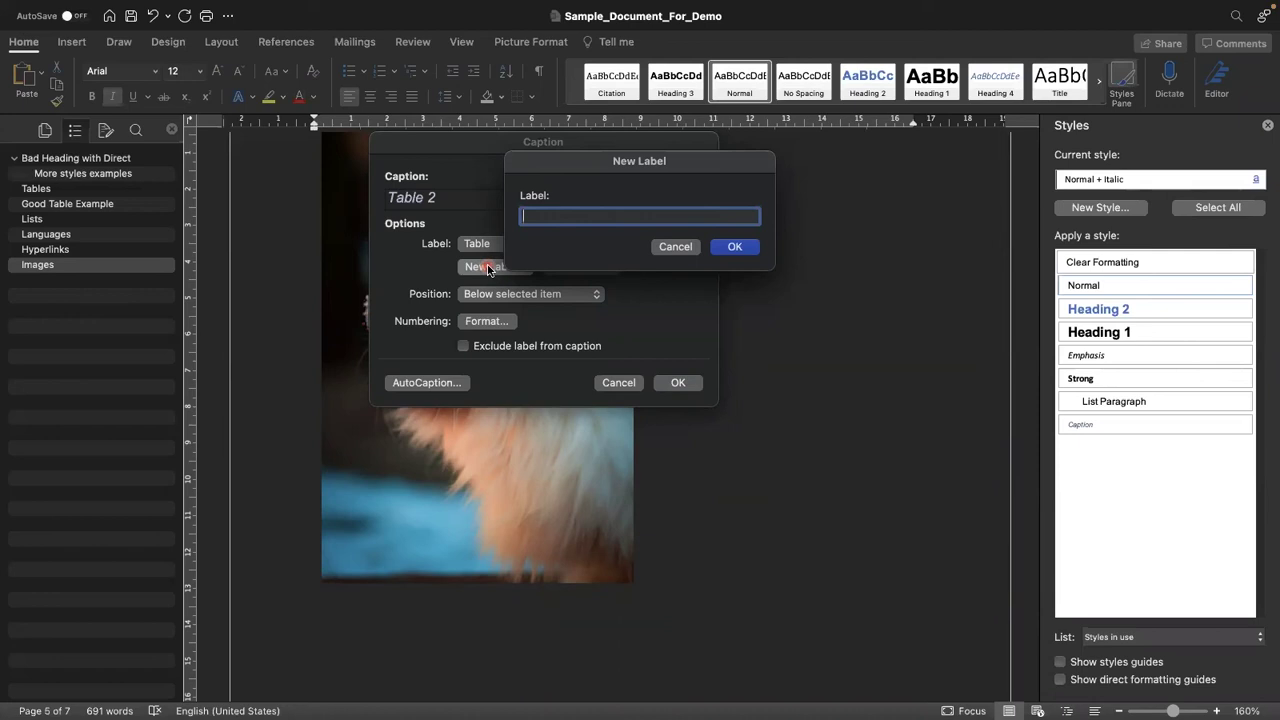
pyautogui.write('Photo')
pyautogui.click(735, 246)
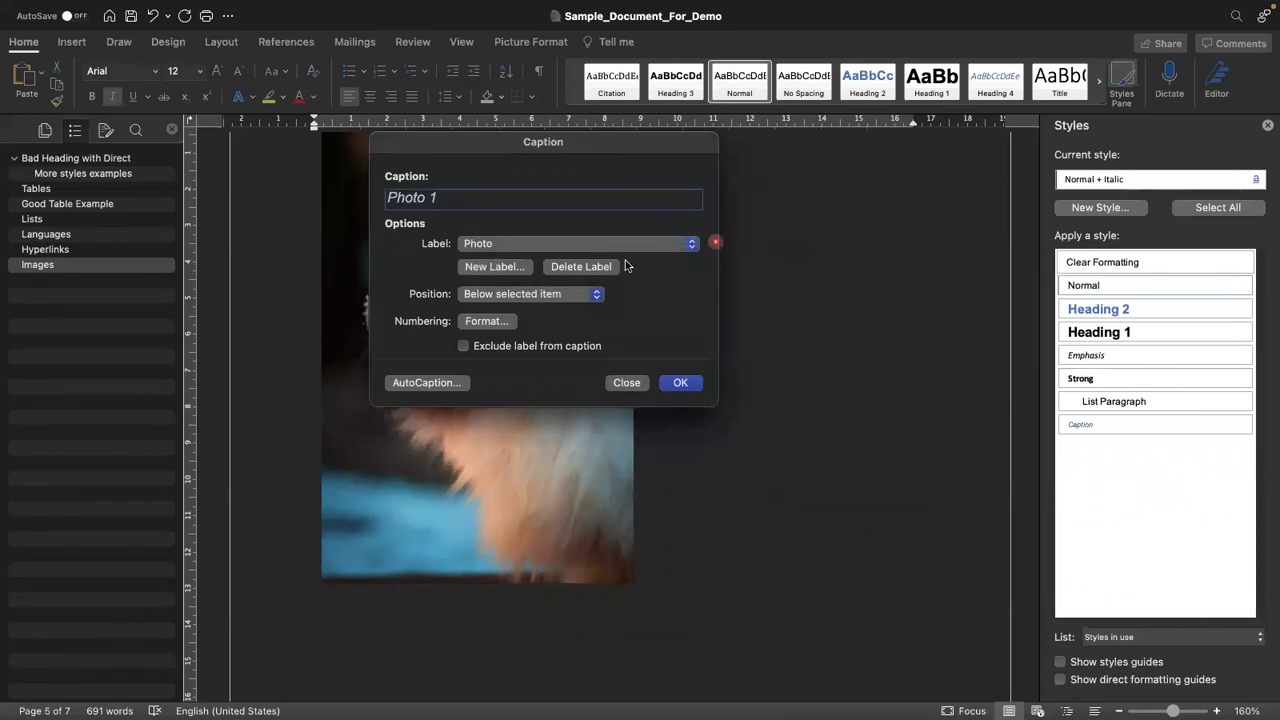
# Step: Complete the caption text as "Photo 1: This is a caption" and insert it under the cat photo
pyautogui.click(480, 200)
pyautogui.write(': This is a caption without styles')
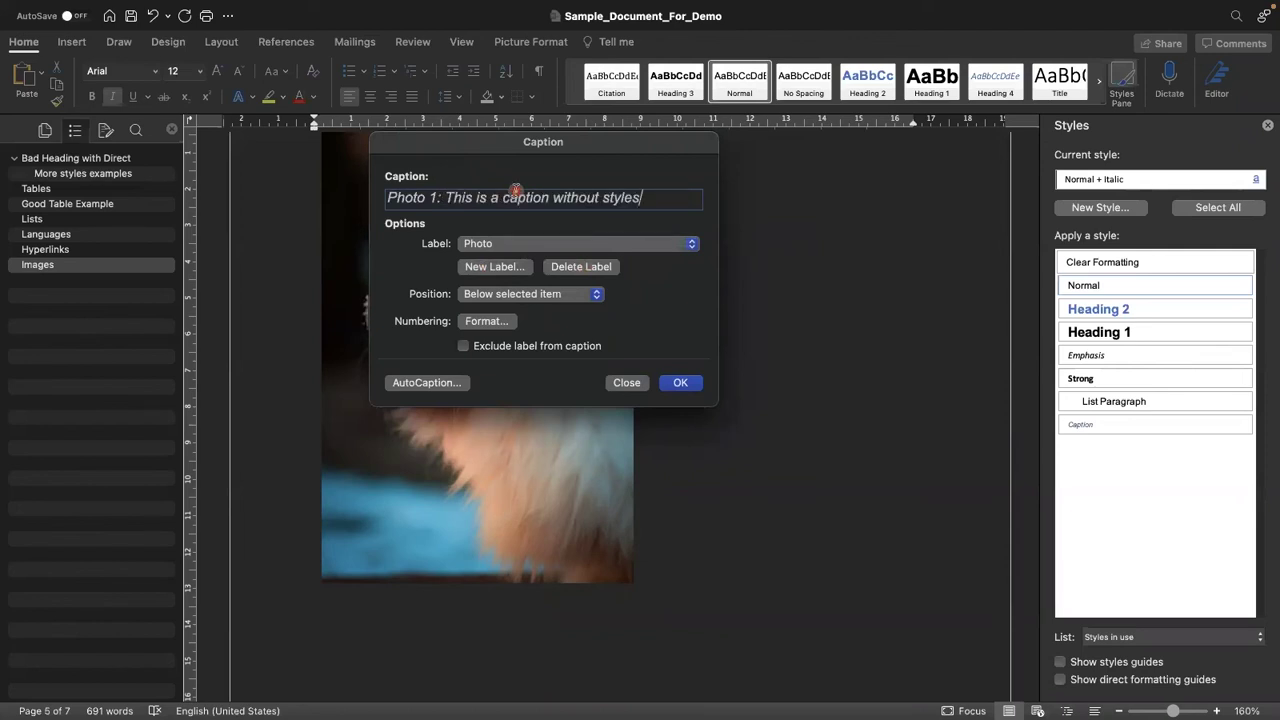
pyautogui.press('BackSpace')
pyautogui.press('BackSpace')
pyautogui.press('BackSpace')
pyautogui.press('BackSpace')
pyautogui.press('BackSpace')
pyautogui.press('BackSpace')
pyautogui.press('BackSpace')
pyautogui.press('BackSpace')
pyautogui.press('BackSpace')
pyautogui.press('BackSpace')
pyautogui.press('BackSpace')
pyautogui.press('BackSpace')
pyautogui.press('BackSpace')
pyautogui.press('BackSpace')
pyautogui.press('BackSpace')
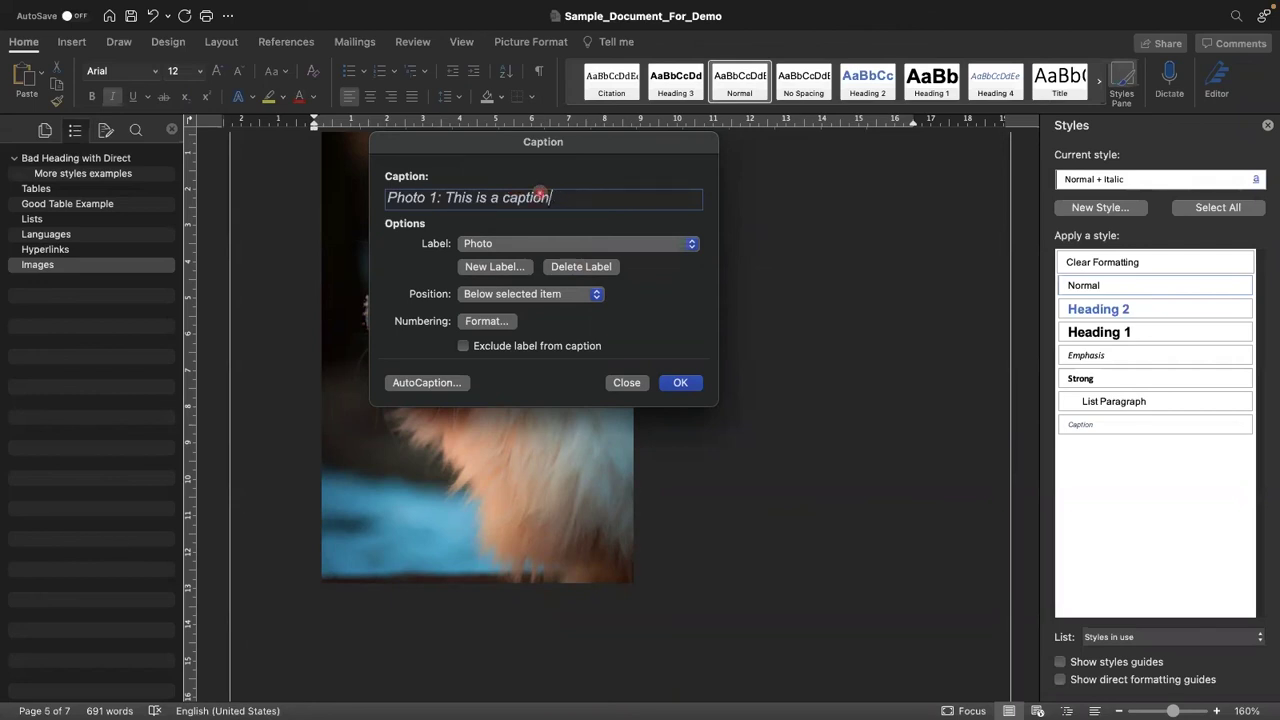
pyautogui.click(680, 383)
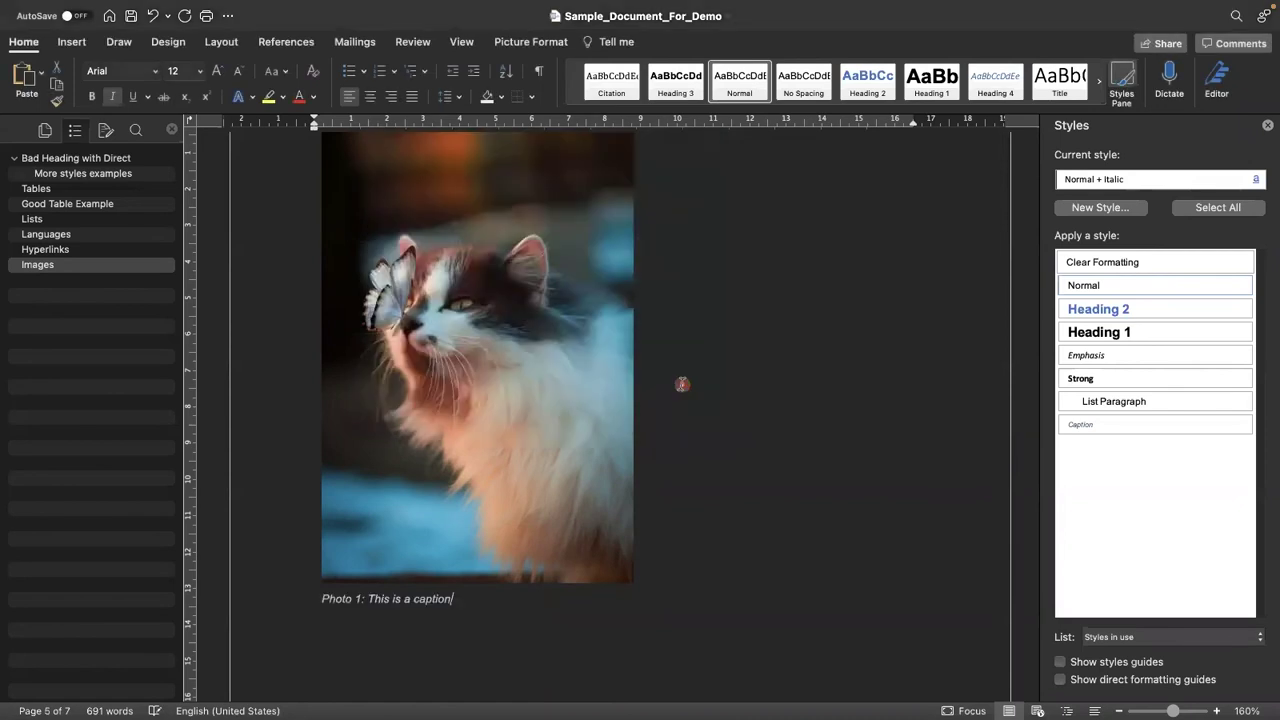
# Step: Modify the Caption style to use the Automatic font color and a font size of 11
pyautogui.scroll(-2, 682, 384)
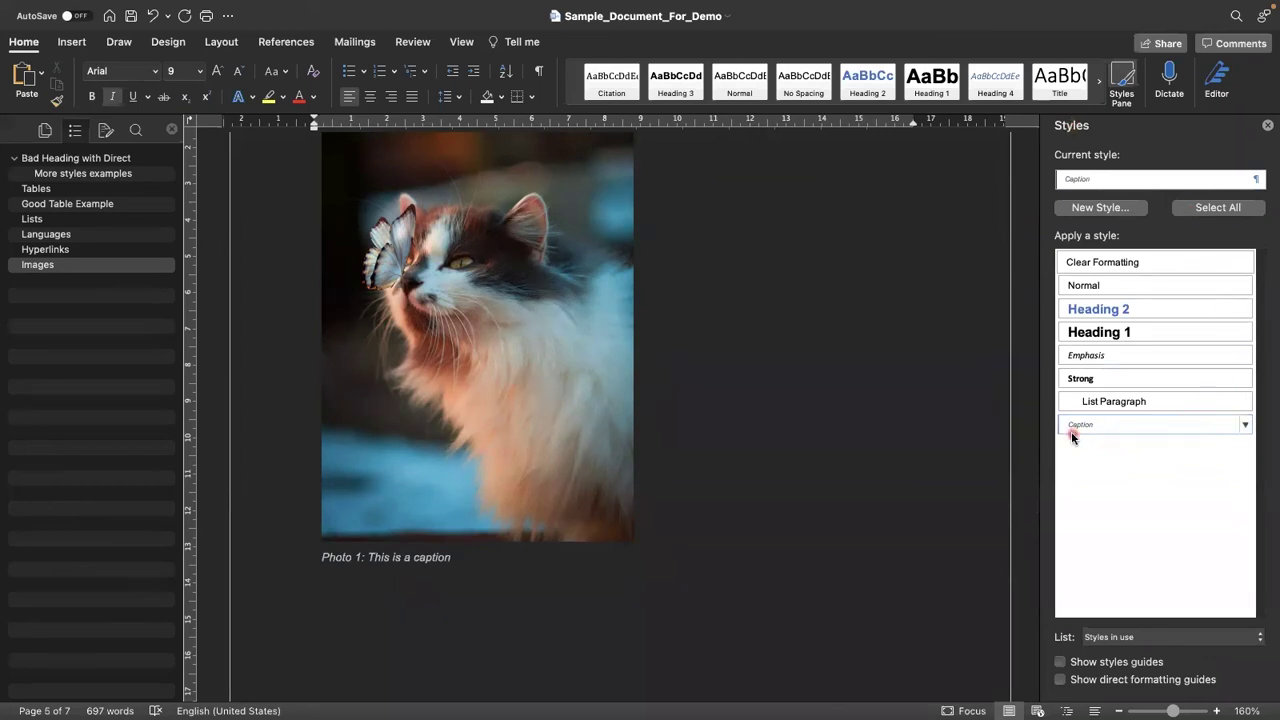
pyautogui.click(1247, 425)
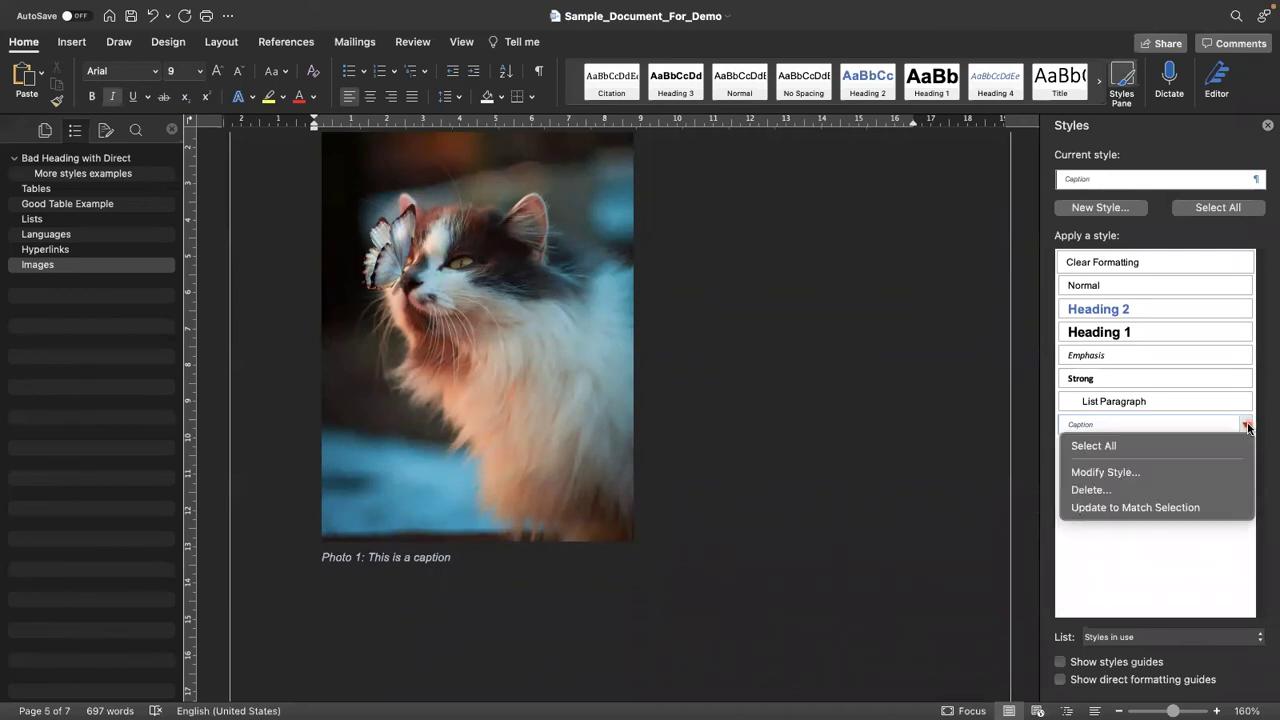
pyautogui.click(1182, 473)
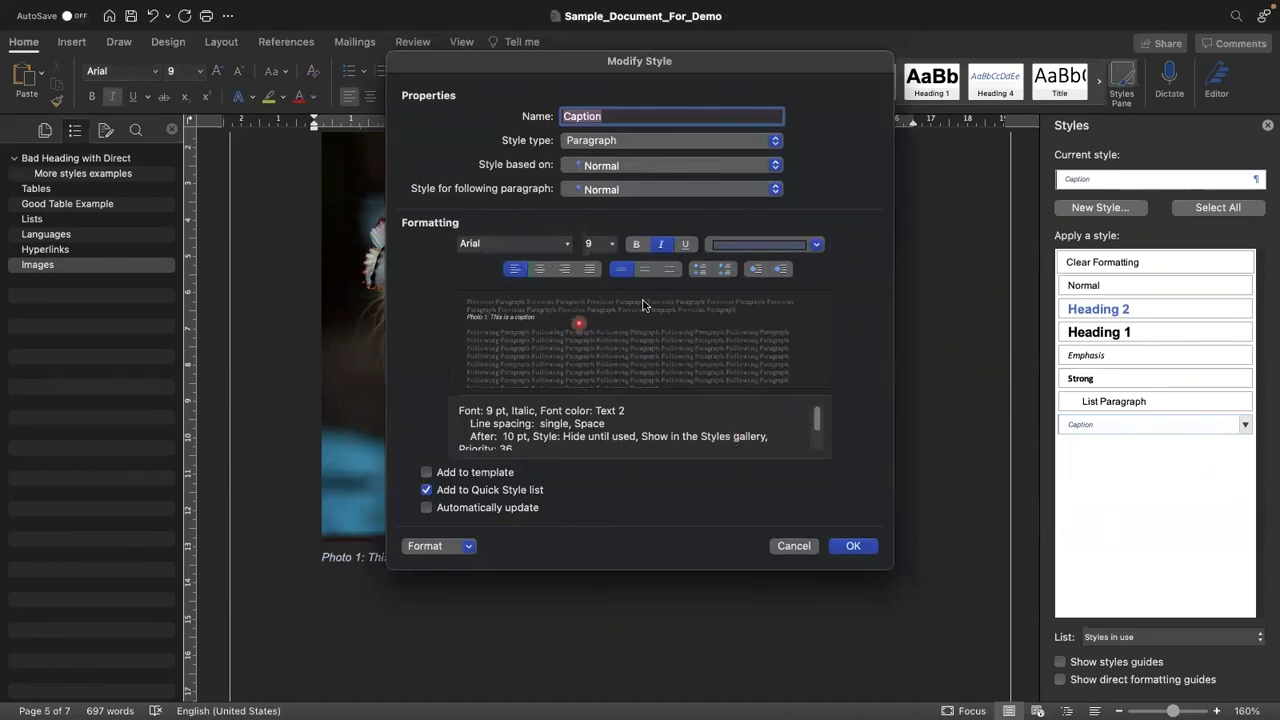
pyautogui.click(813, 247)
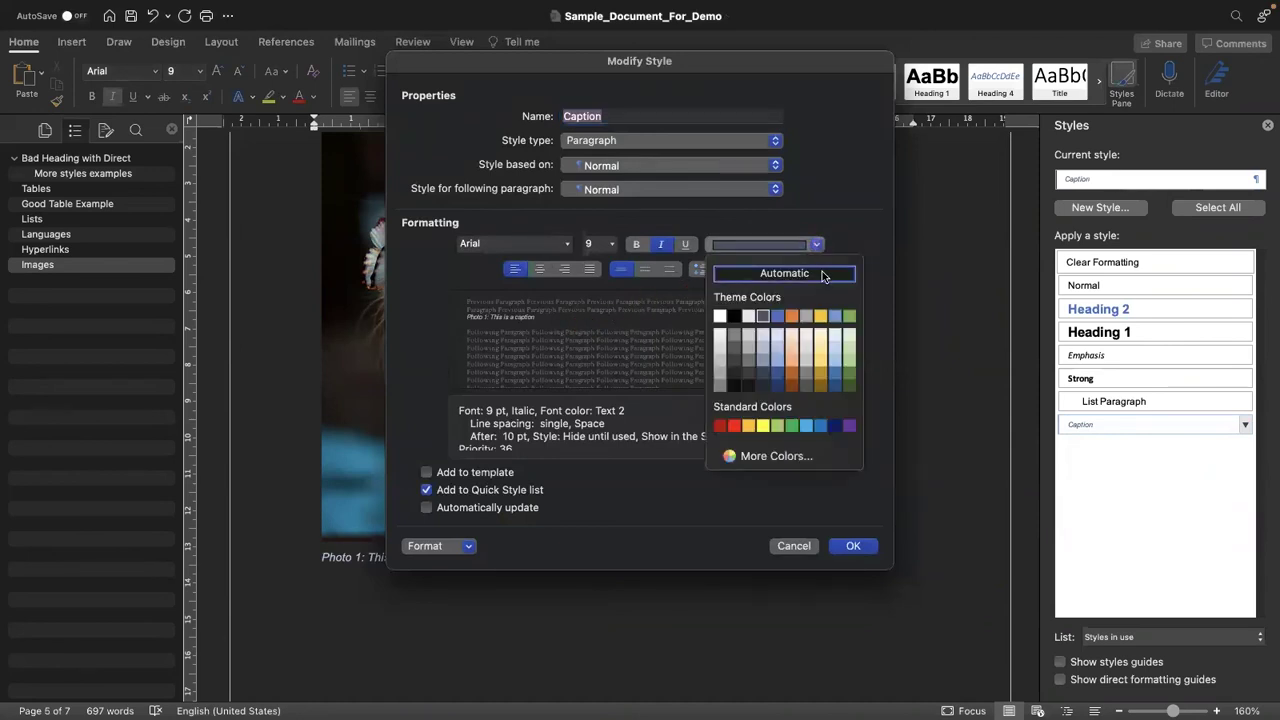
pyautogui.click(822, 275)
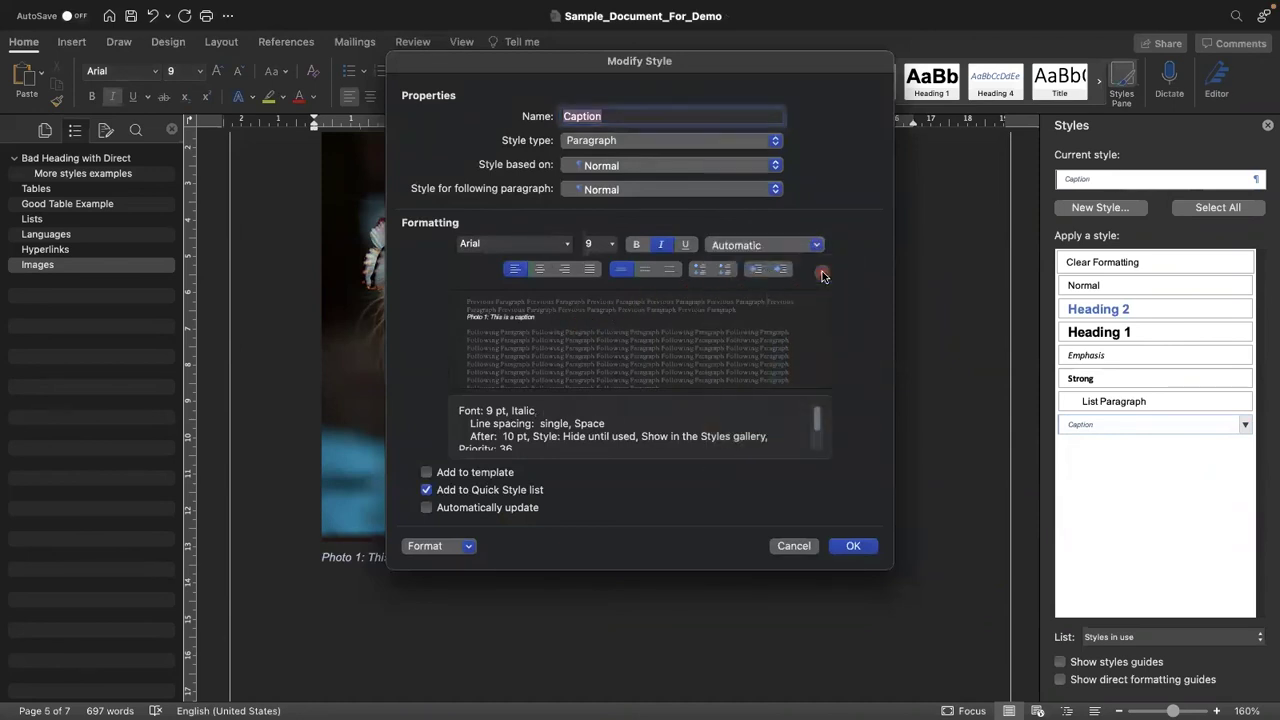
pyautogui.click(613, 246)
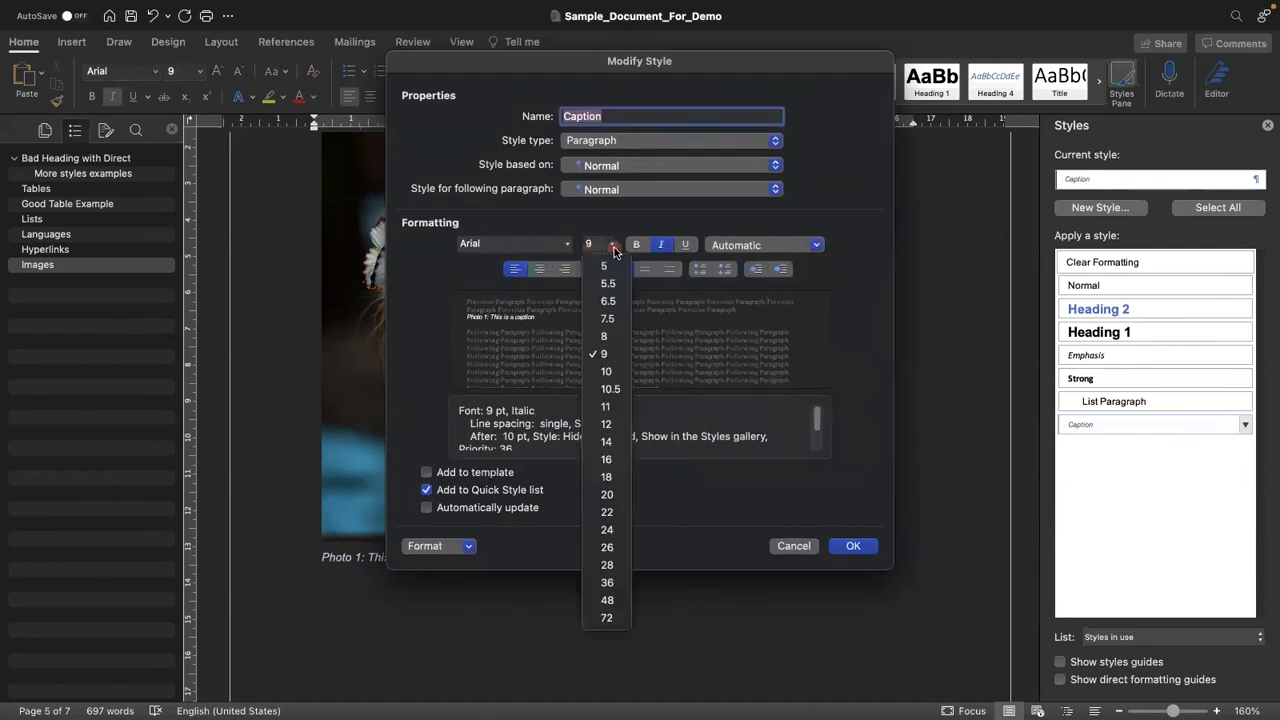
pyautogui.click(606, 407)
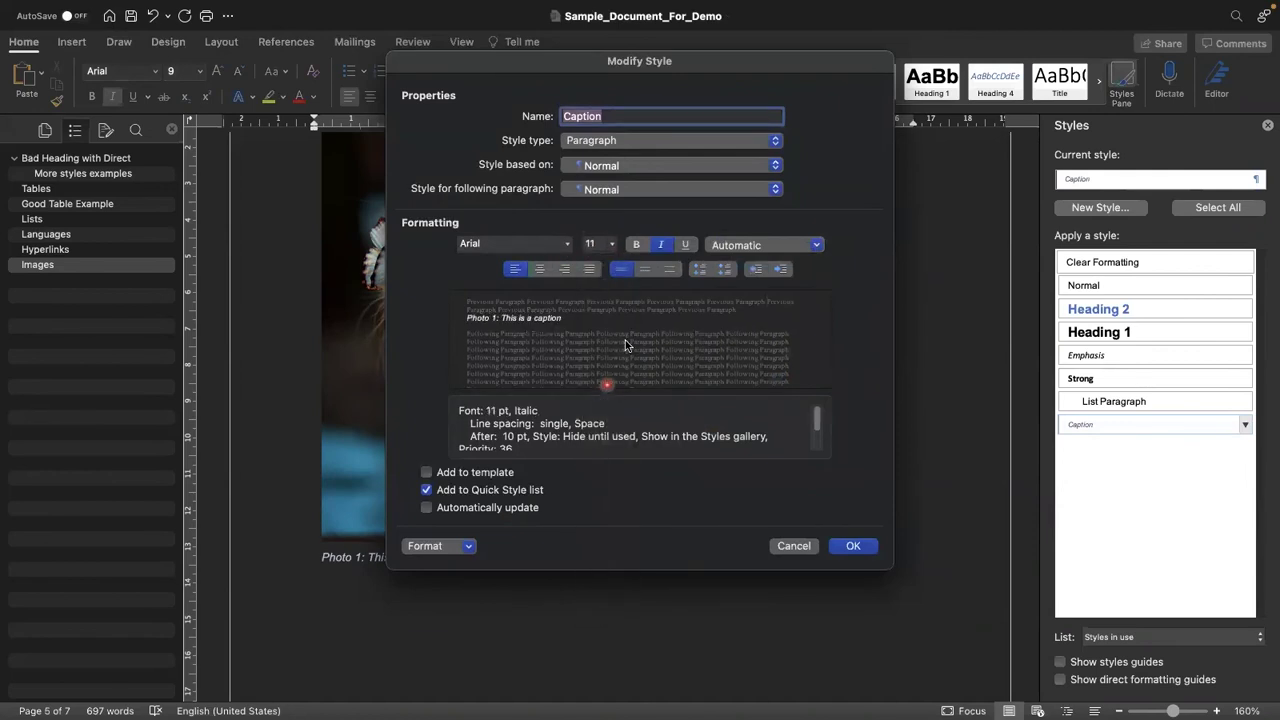
# Step: Remove italics from the Caption style, enable Automatically update, and apply the style changes
pyautogui.click(662, 246)
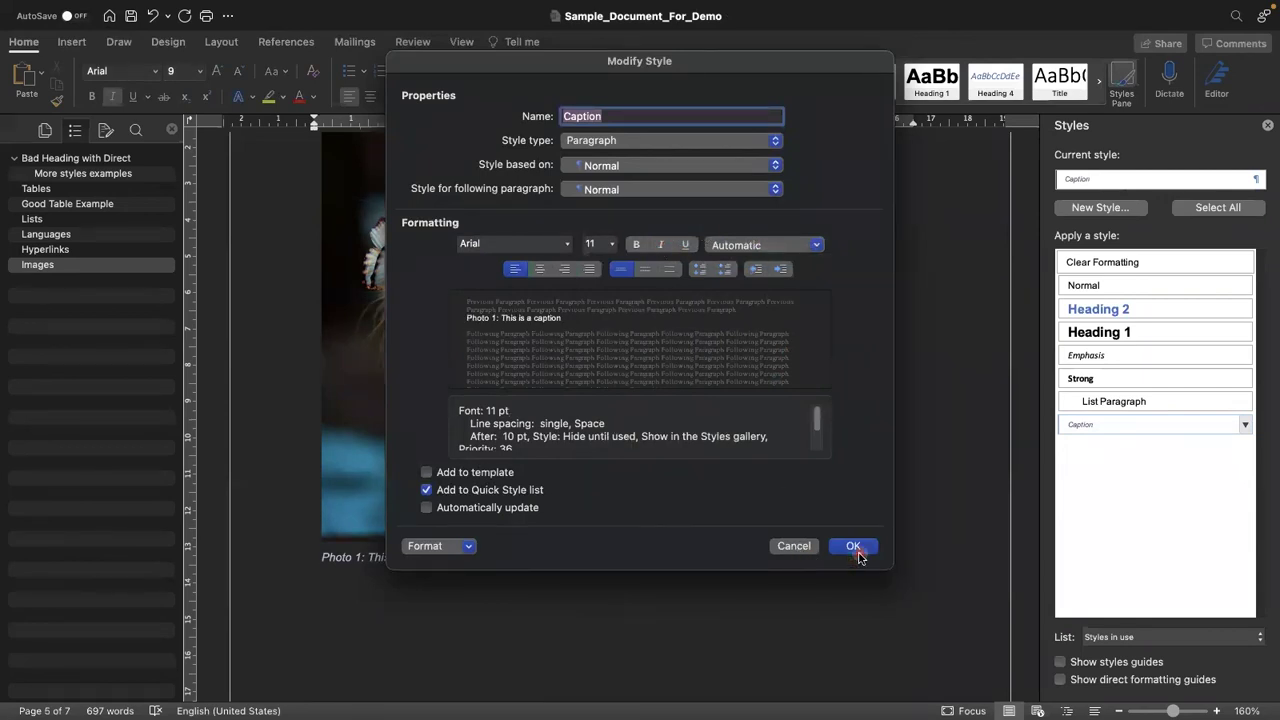
pyautogui.click(427, 508)
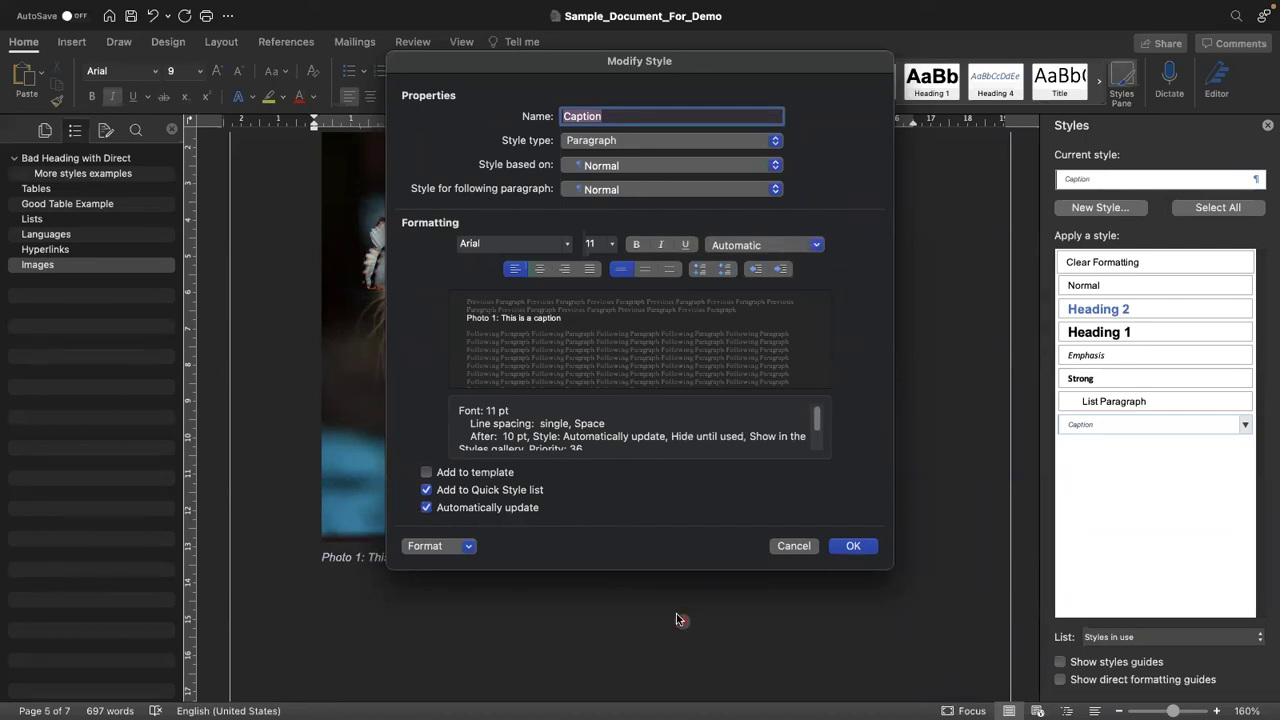
pyautogui.click(855, 545)
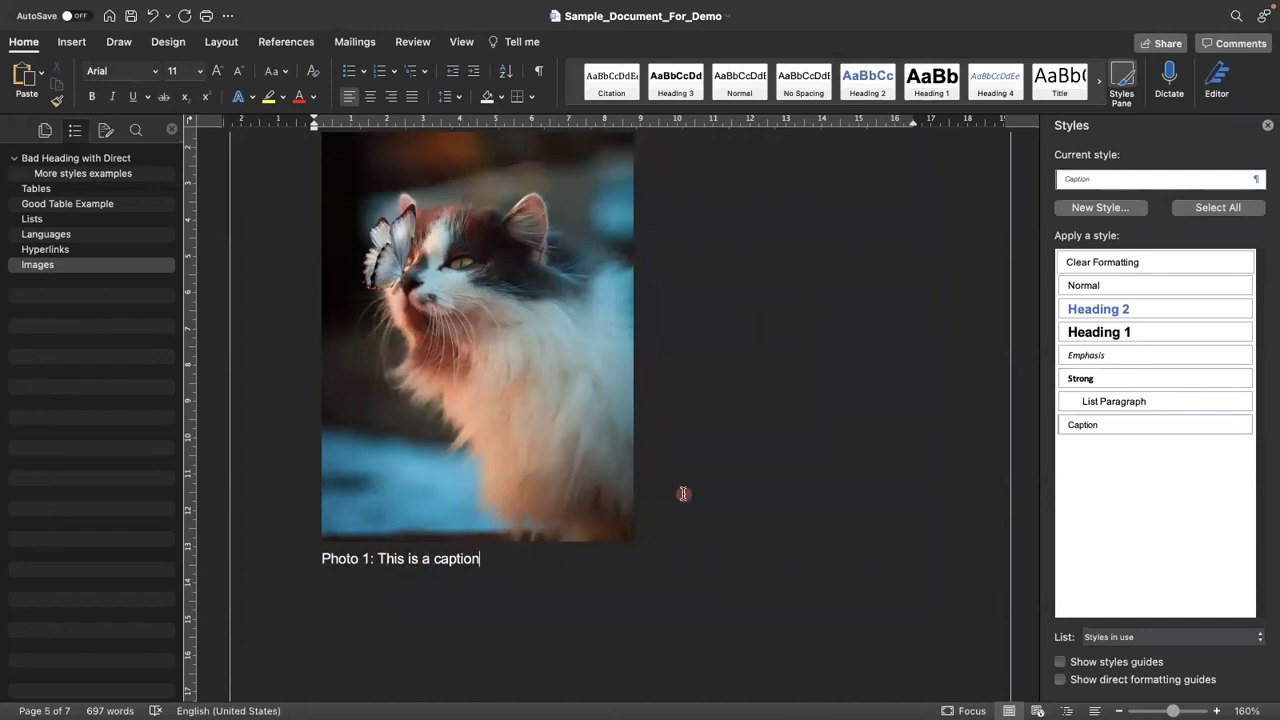
# Step: Go to the Tables section and examine the styling of the caption above the last table
pyautogui.scroll(15, 683, 494)
pyautogui.scroll(5, 686, 499)
pyautogui.click(40, 189)
pyautogui.scroll(-15, 298, 365)
pyautogui.scroll(-5, 296, 367)
pyautogui.scroll(-15, 296, 367)
pyautogui.scroll(-5, 313, 374)
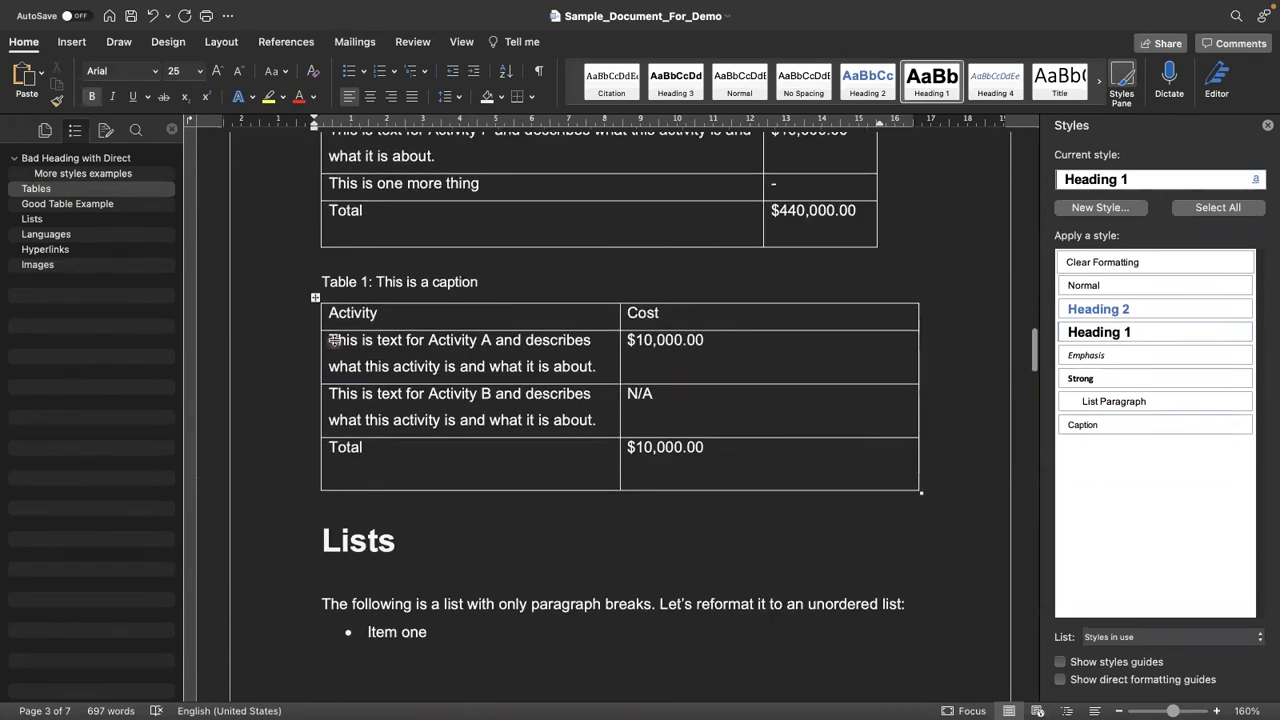
# Step: Return to the Images section and examine the two cat photos with their captions and the image description under Photo 2
pyautogui.click(38, 264)
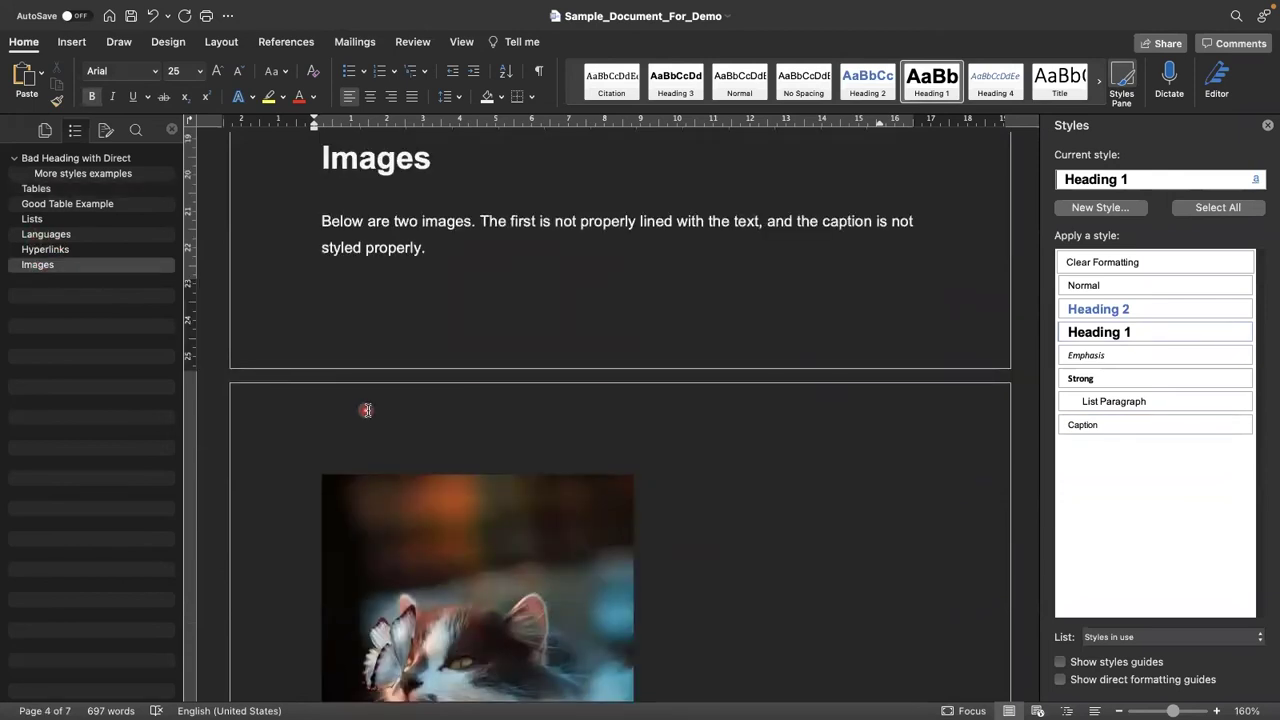
pyautogui.scroll(-12, 365, 410)
pyautogui.scroll(-12, 365, 410)
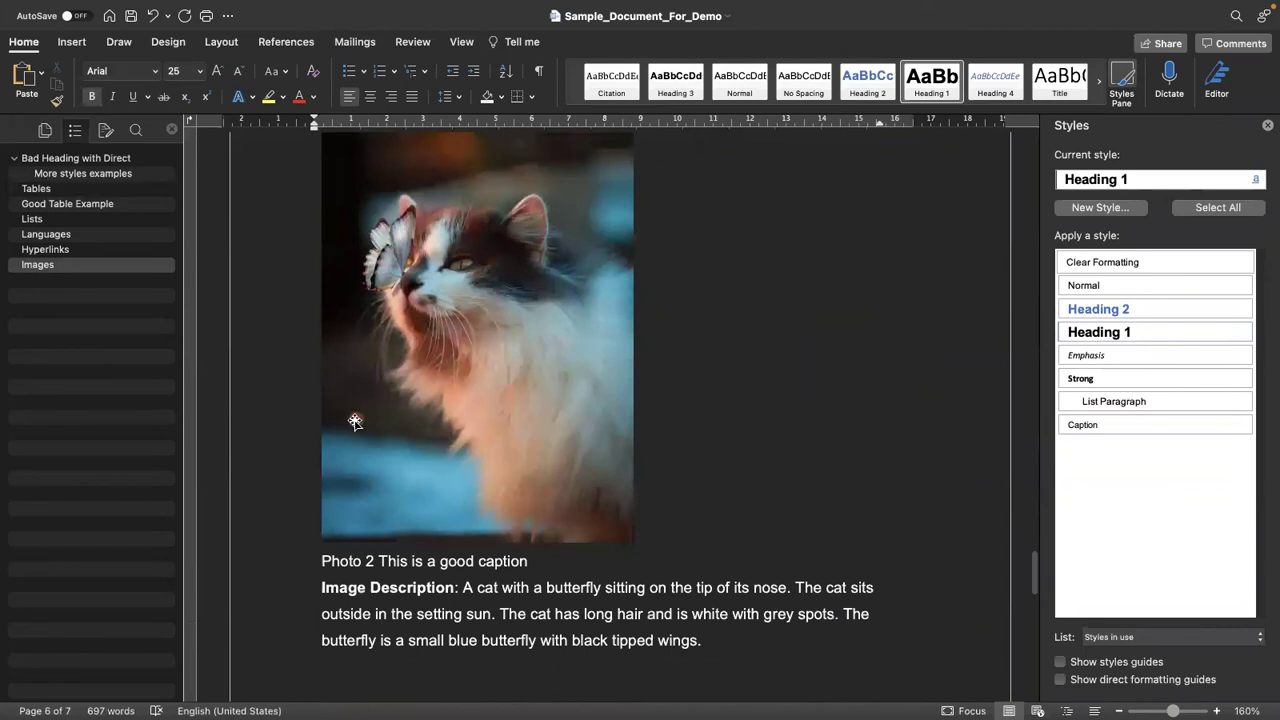
pyautogui.click(414, 410)
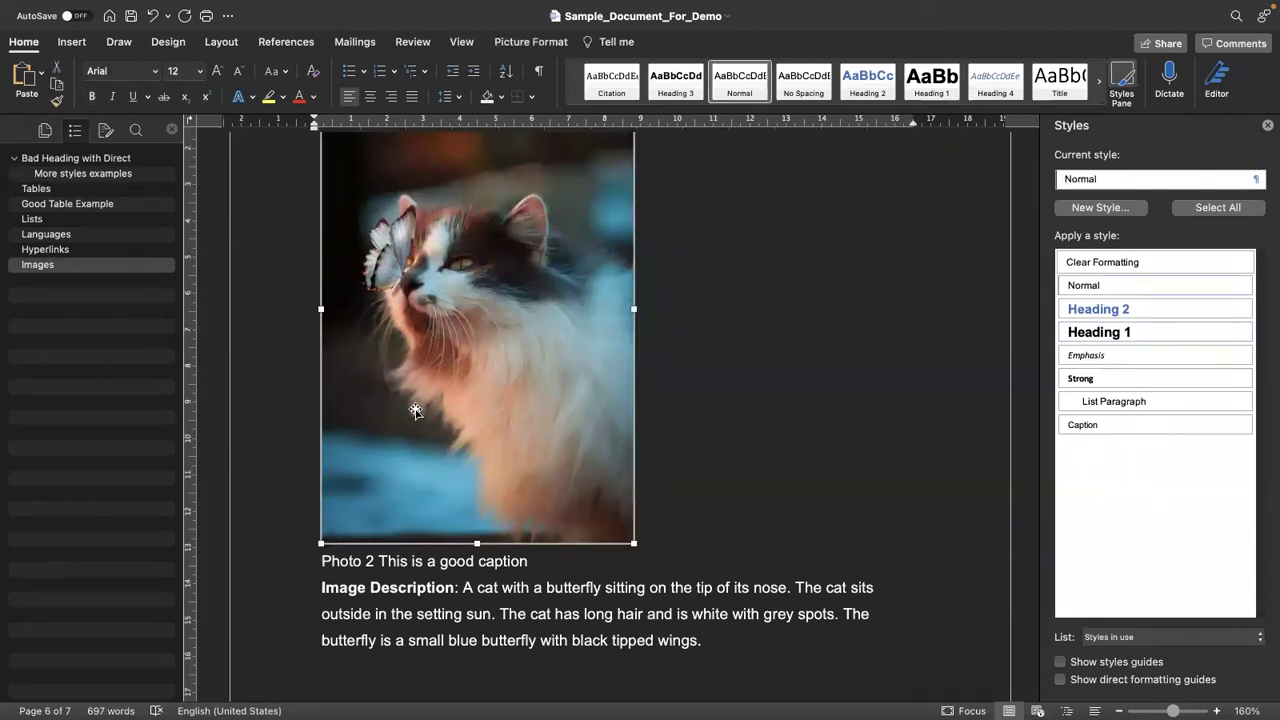
pyautogui.scroll(-2, 415, 410)
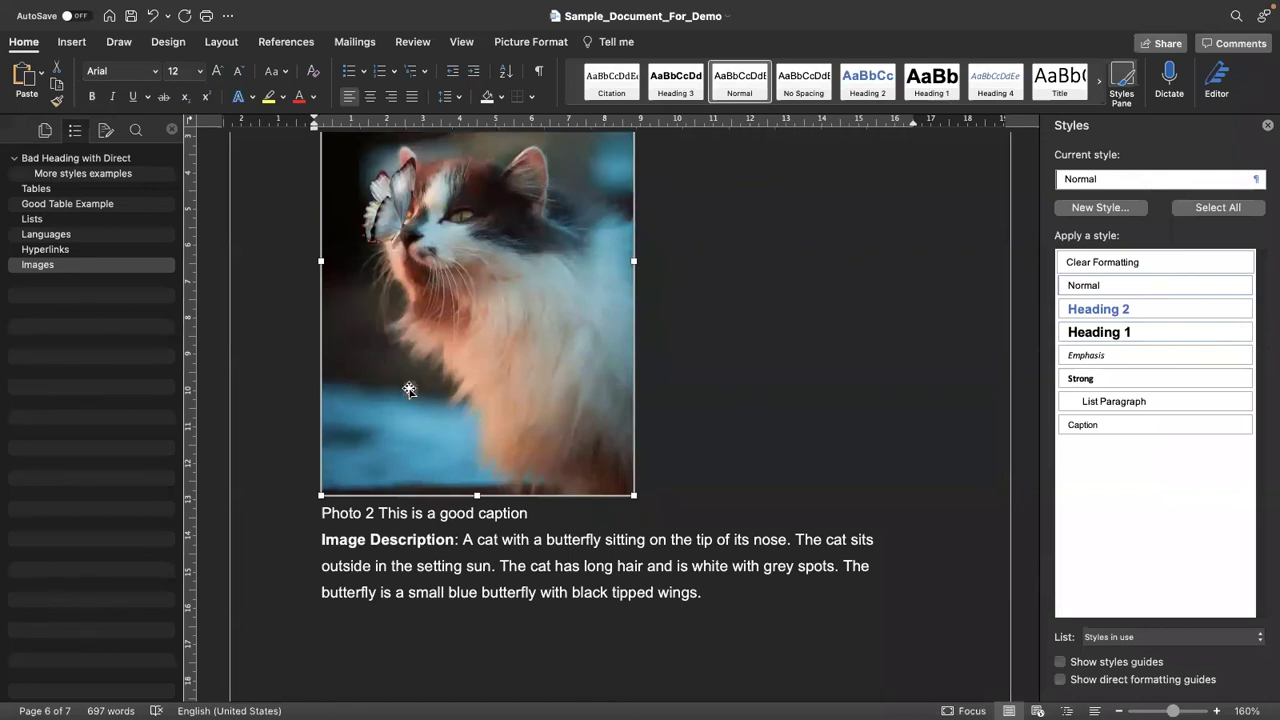
pyautogui.scroll(10, 410, 390)
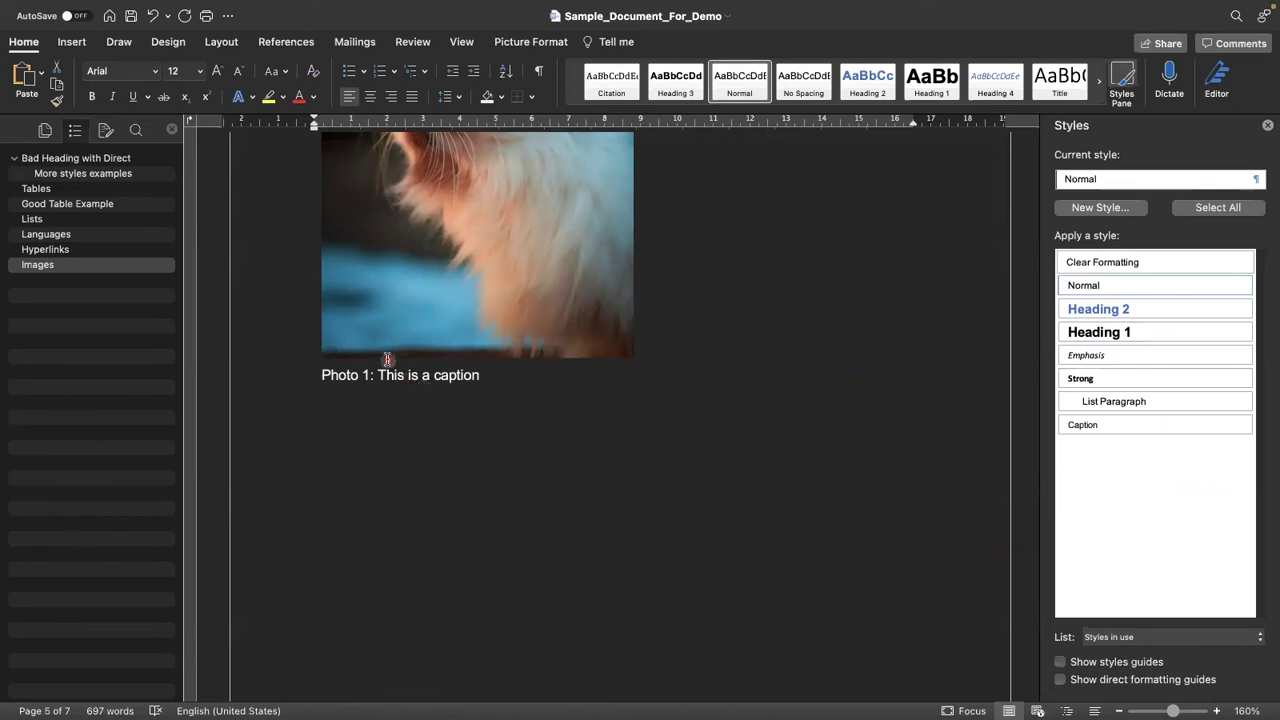
pyautogui.scroll(5, 437, 357)
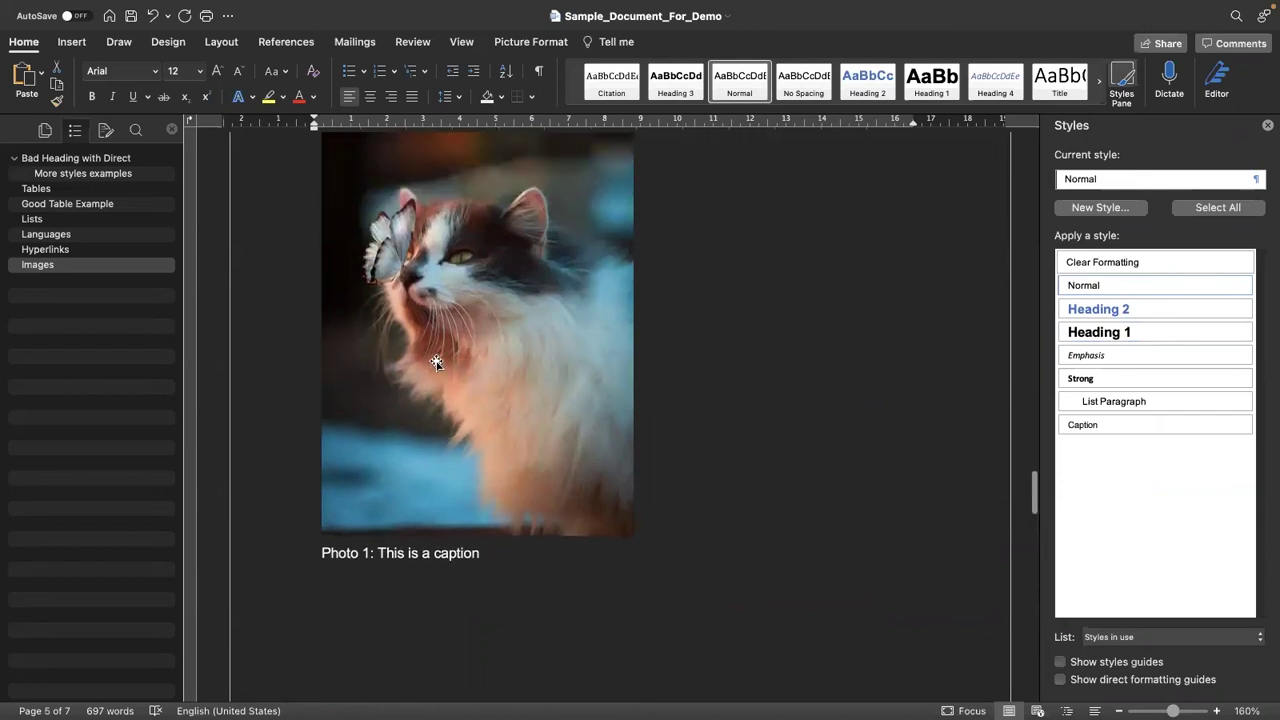
# Step: Open the alt text of the cat image above the Photo 1 caption
pyautogui.click(455, 357)
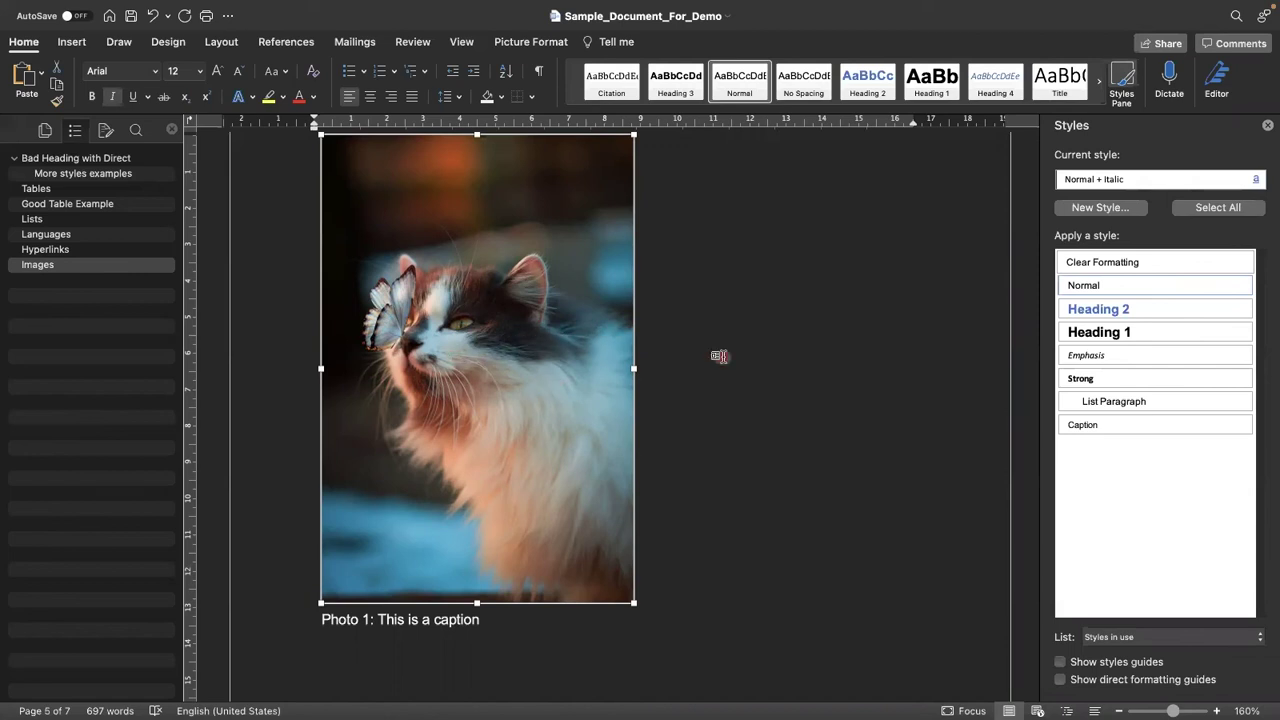
pyautogui.rightClick(426, 351)
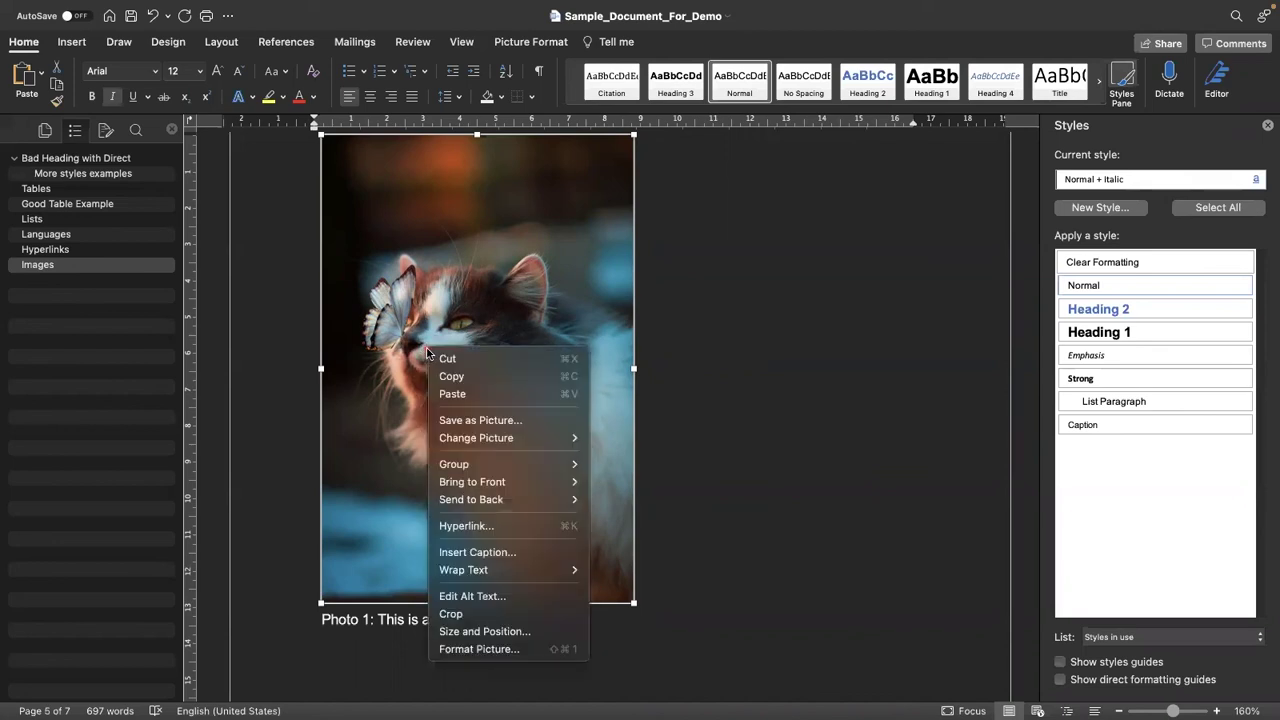
pyautogui.click(507, 600)
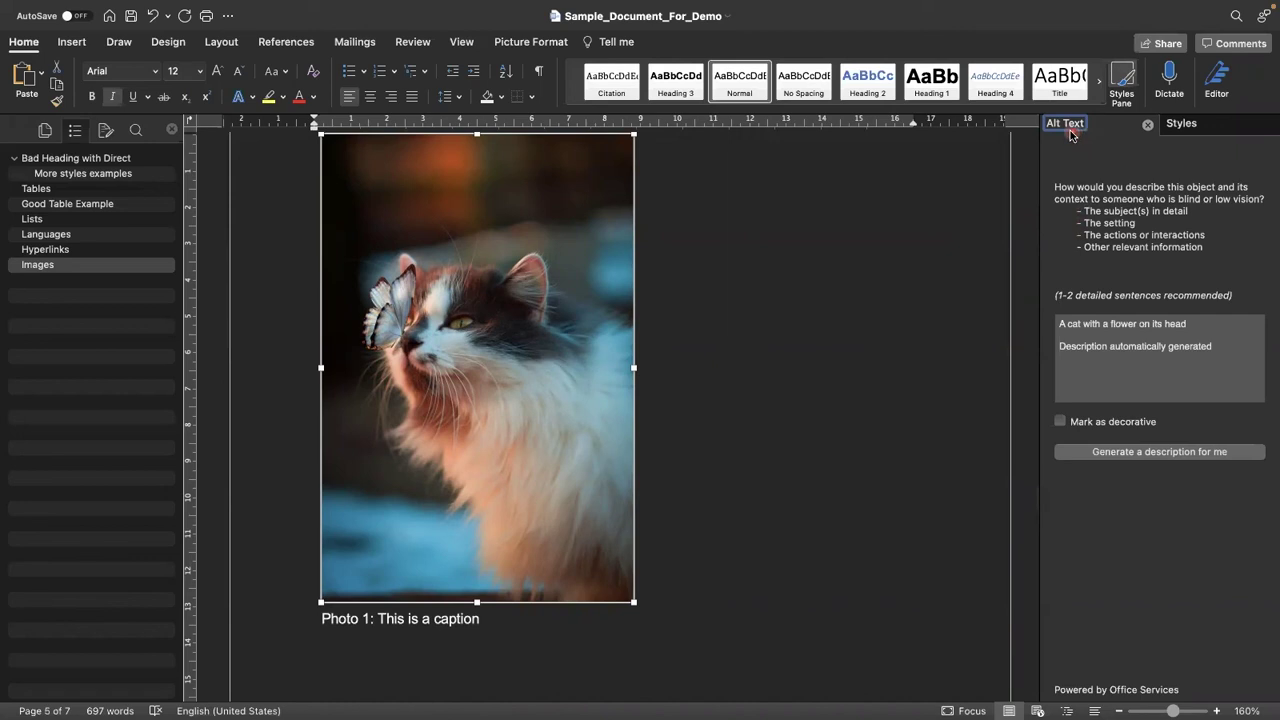
pyautogui.click(1210, 131)
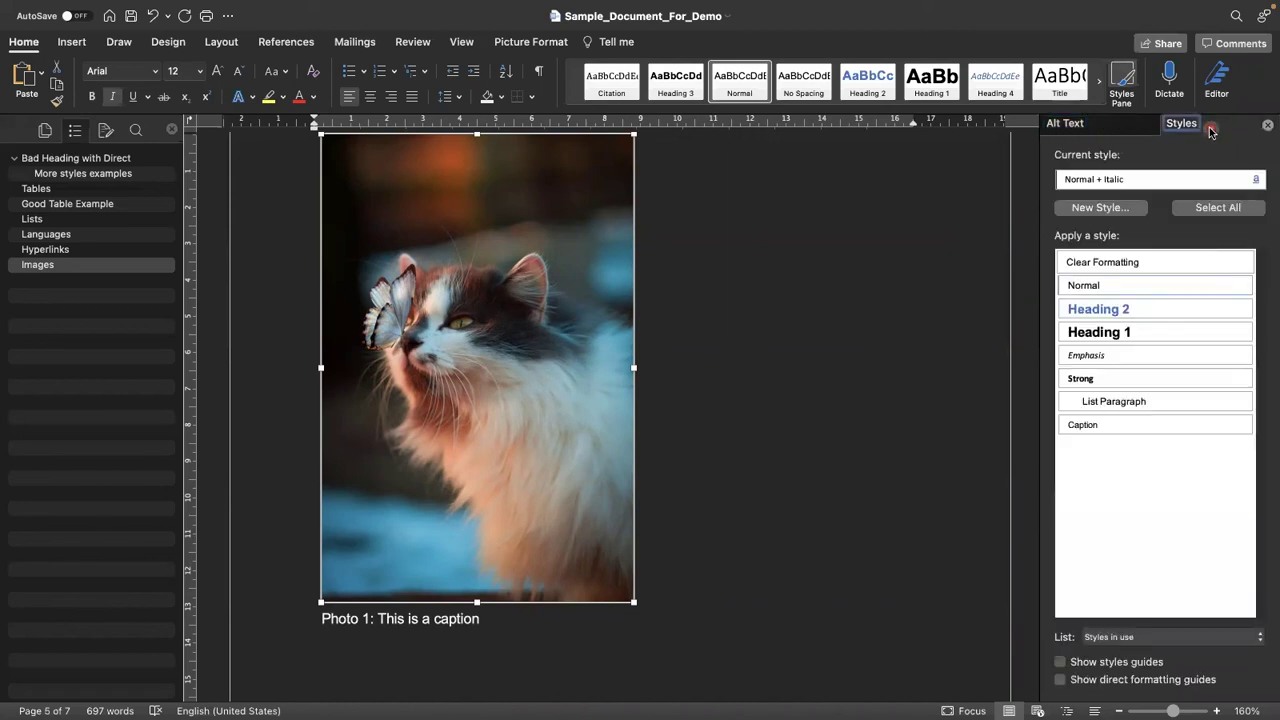
pyautogui.click(1070, 130)
pyautogui.click(1190, 133)
pyautogui.click(1066, 126)
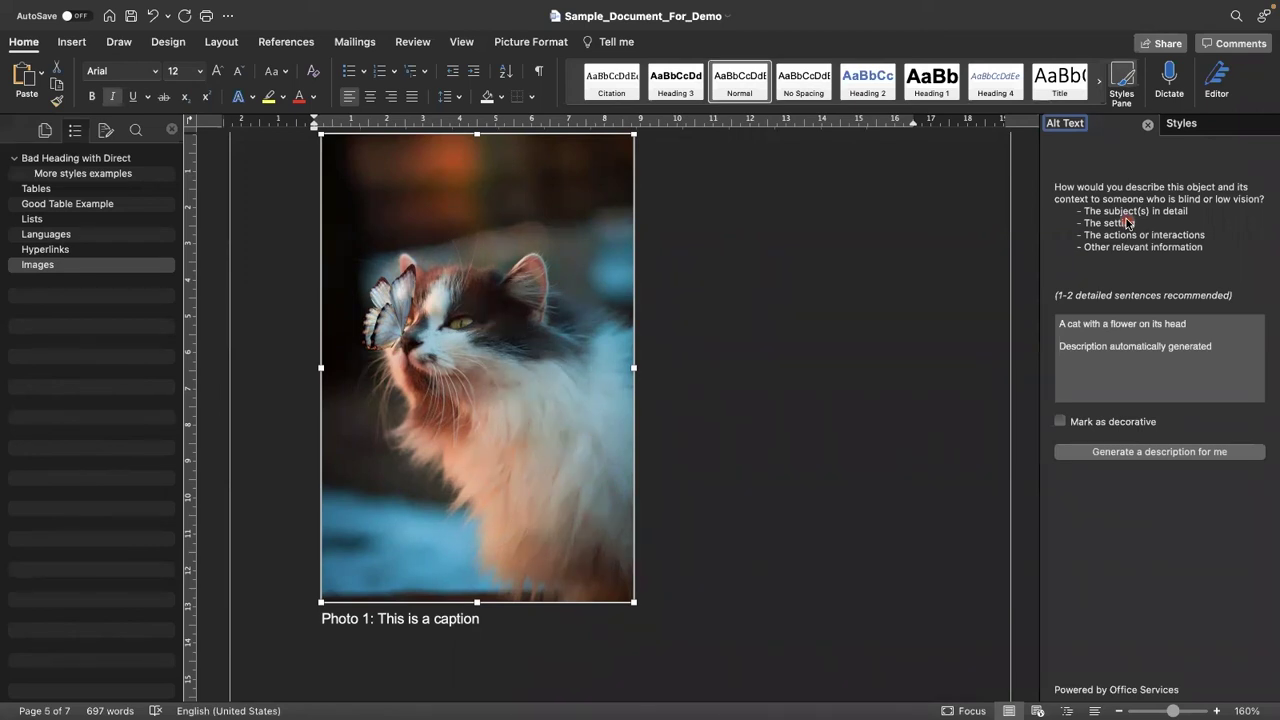
# Step: Cut the description text after the "Image Description:" label beneath Photo 2, keeping the label itself
pyautogui.scroll(-5, 600, 348)
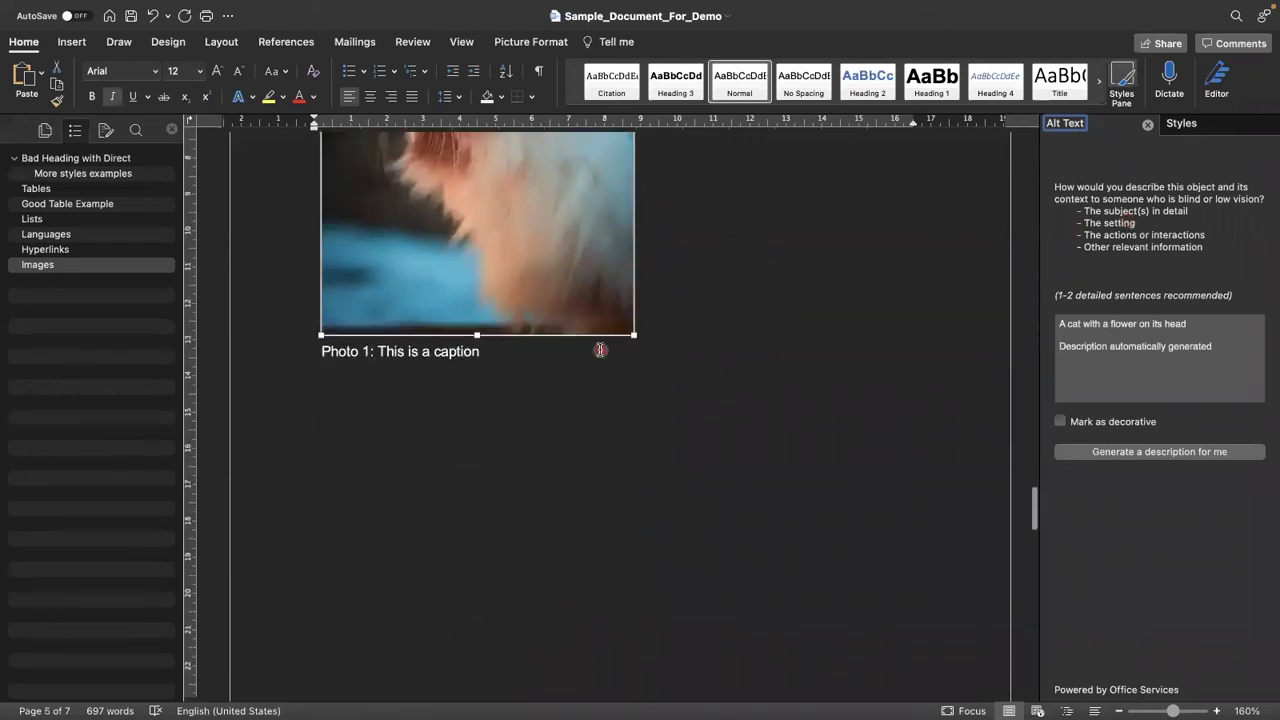
pyautogui.scroll(-12, 600, 350)
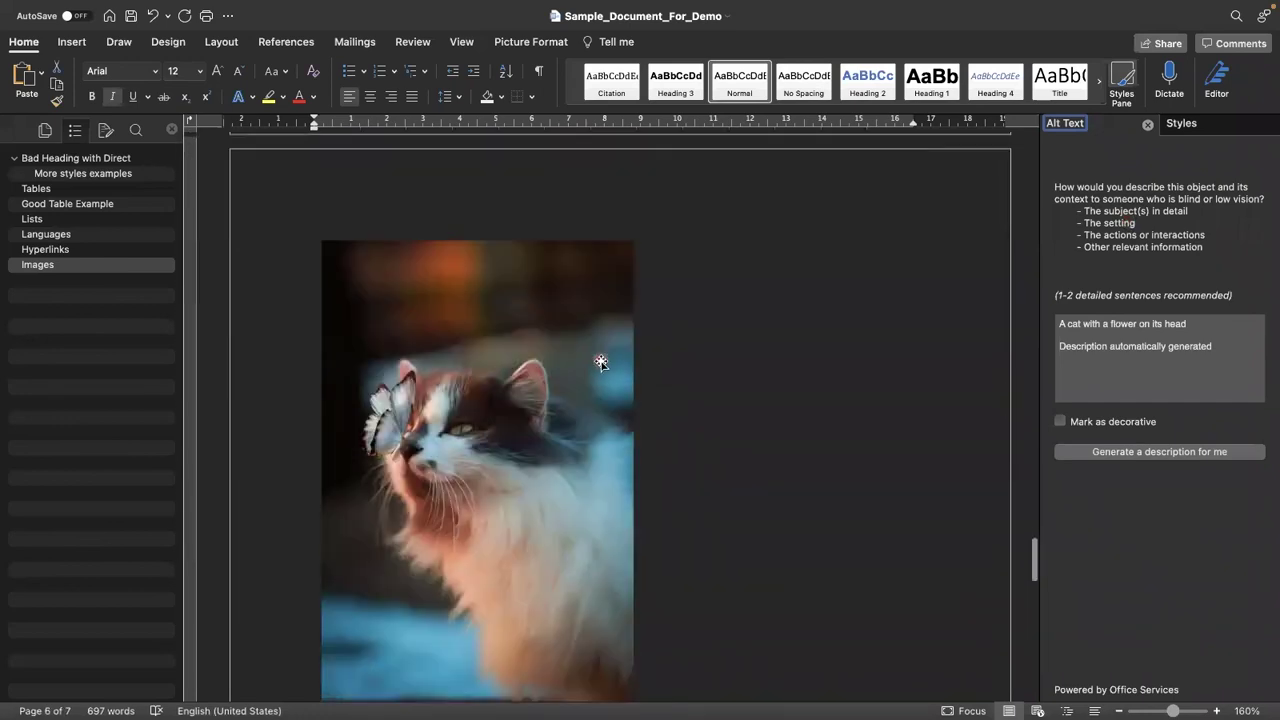
pyautogui.scroll(-8, 600, 360)
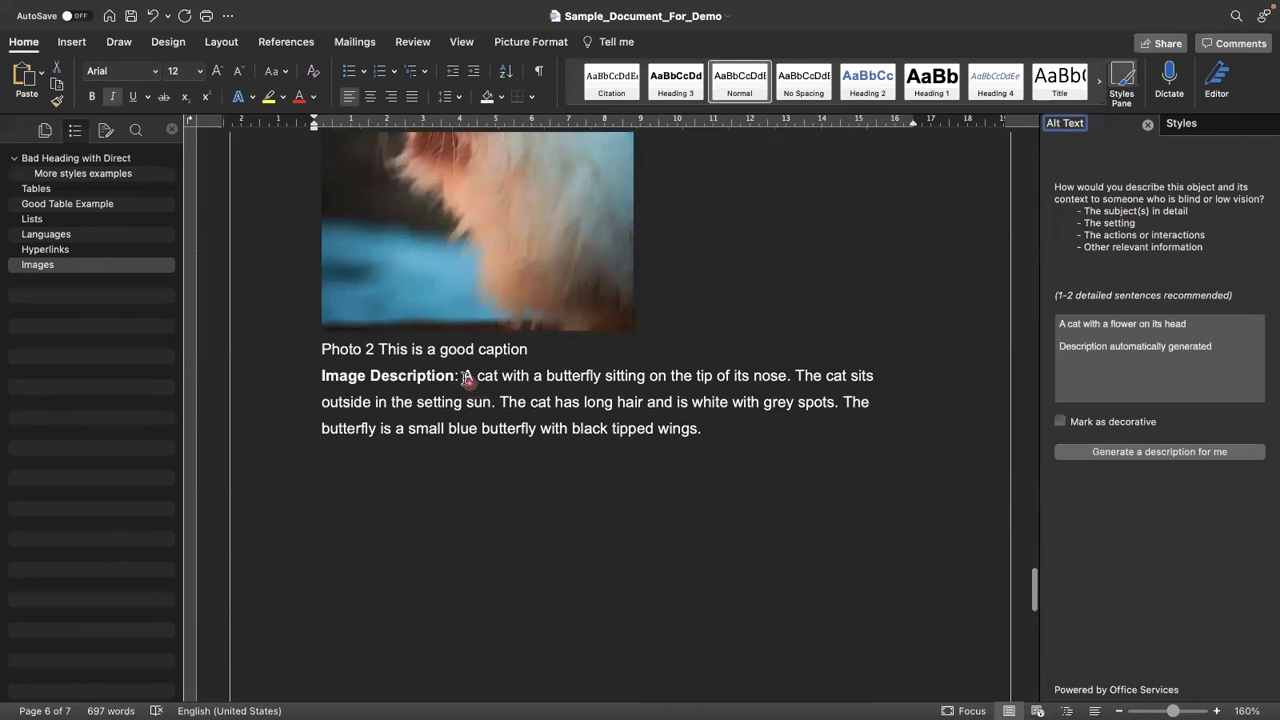
pyautogui.click(466, 375)
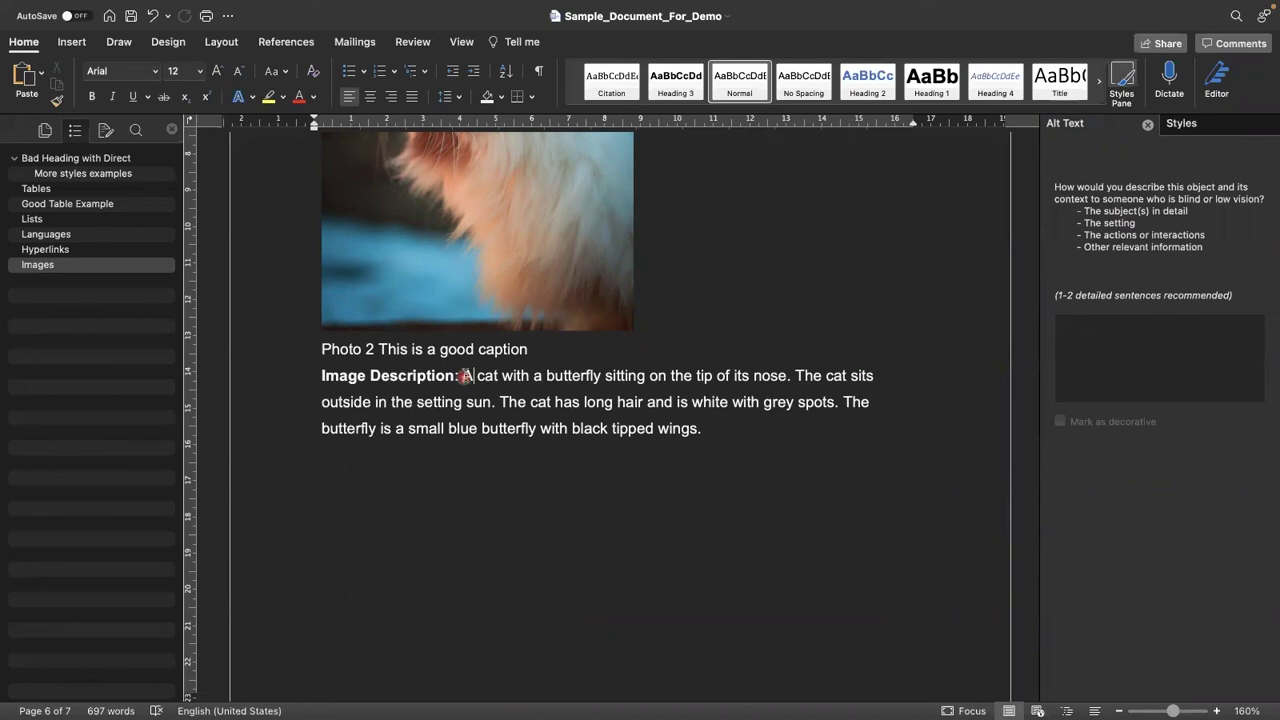
pyautogui.moveTo(463, 375); pyautogui.dragTo(707, 425)
pyautogui.press('super+c')
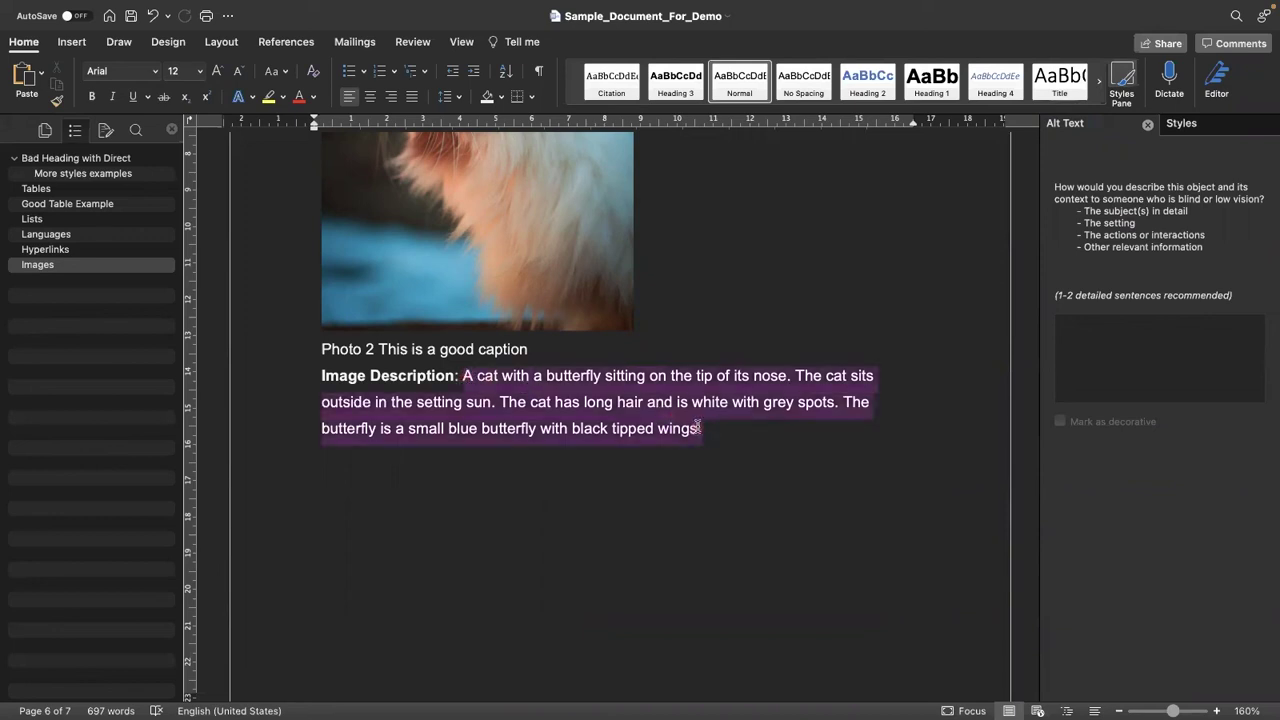
pyautogui.rightClick(654, 405)
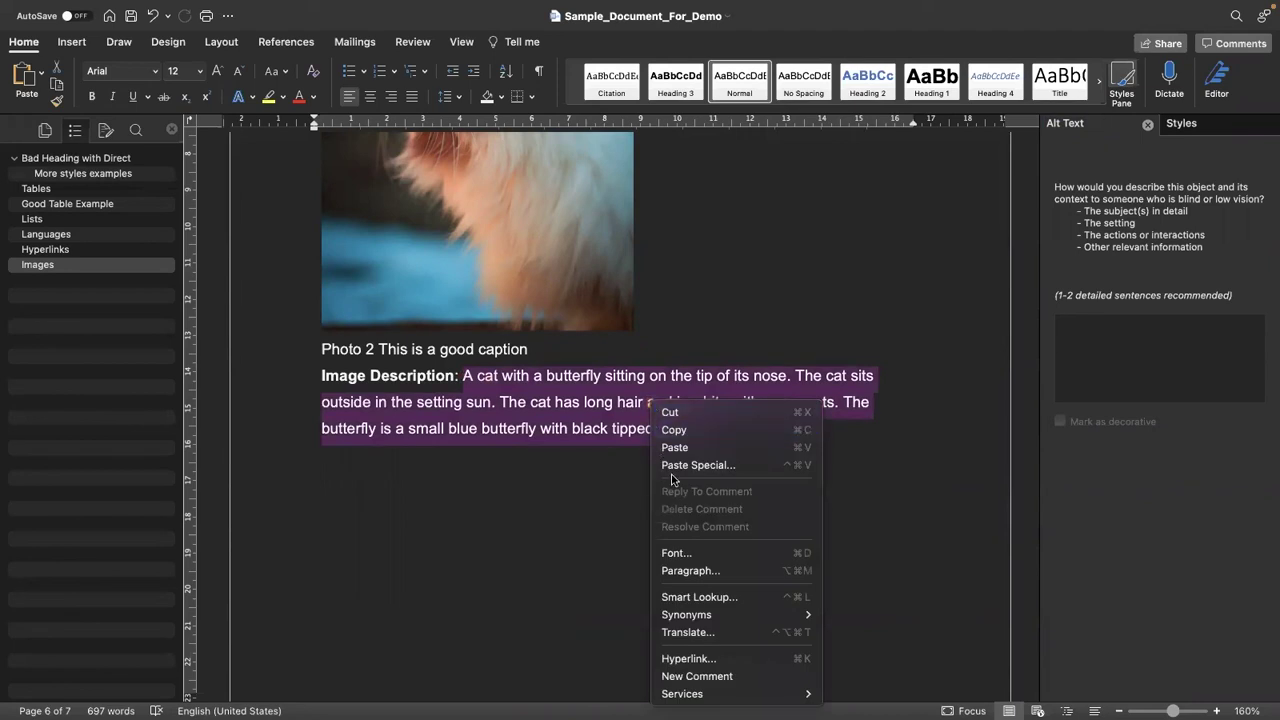
pyautogui.press('Return')
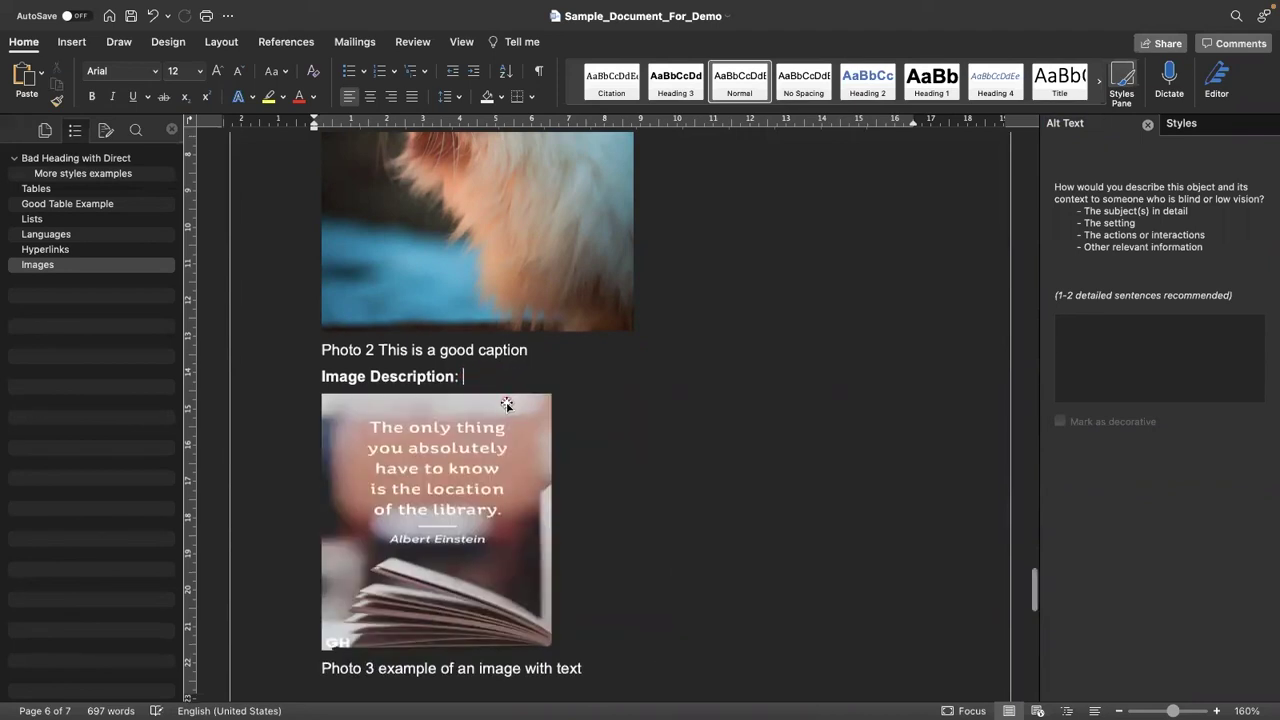
# Step: Replace the automatically generated alt text of the Photo 1 cat image with the cut description of the cat and butterfly
pyautogui.scroll(10, 516, 411)
pyautogui.scroll(3, 516, 411)
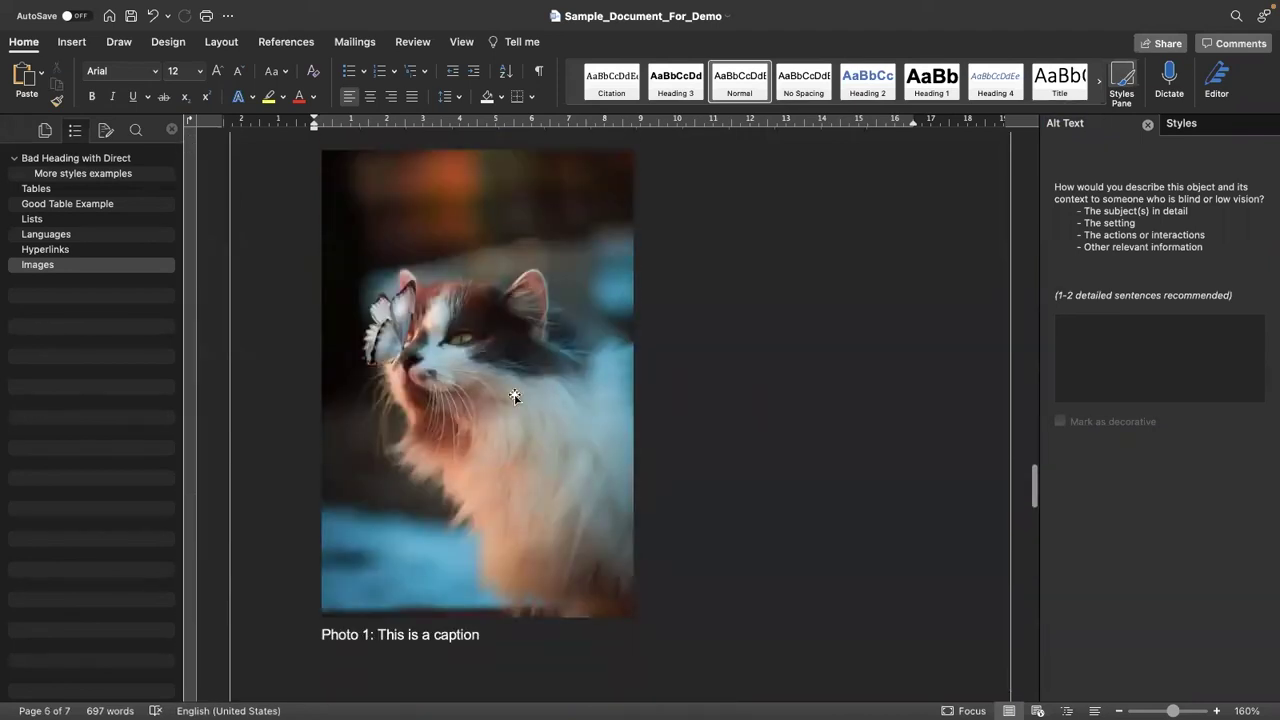
pyautogui.click(516, 402)
pyautogui.scroll(-5, 538, 404)
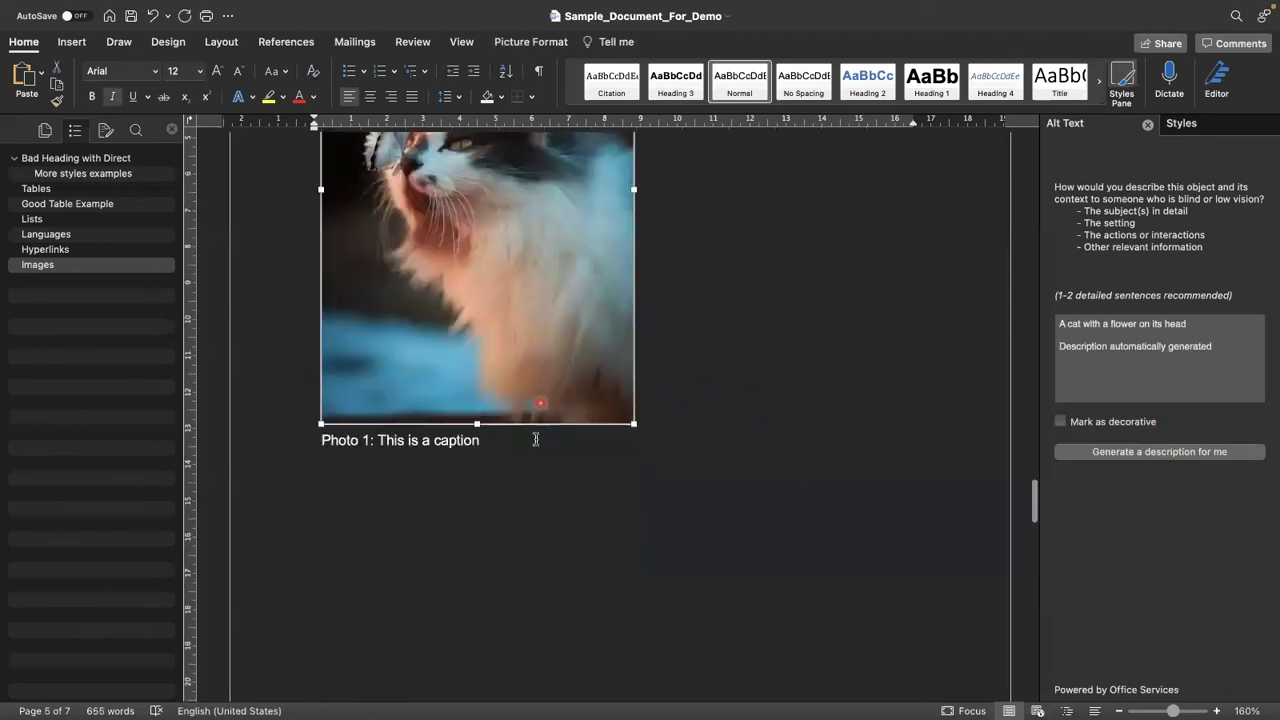
pyautogui.click(497, 451)
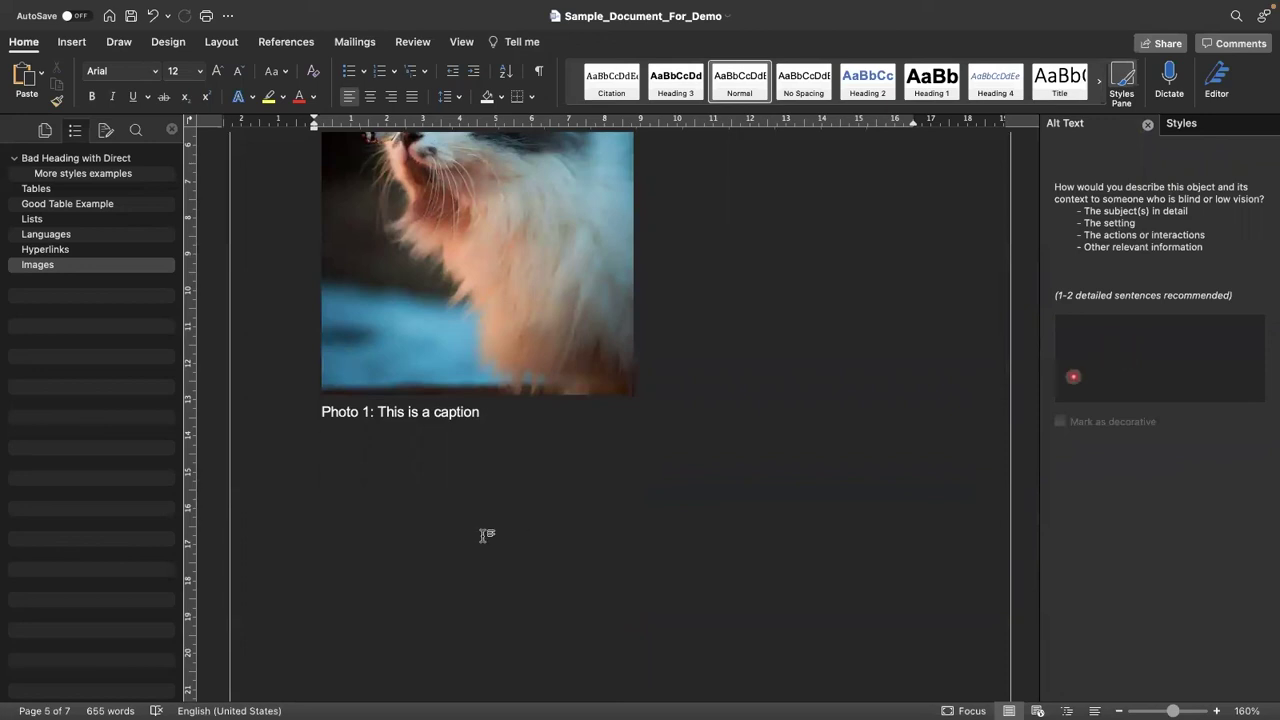
pyautogui.click(512, 231)
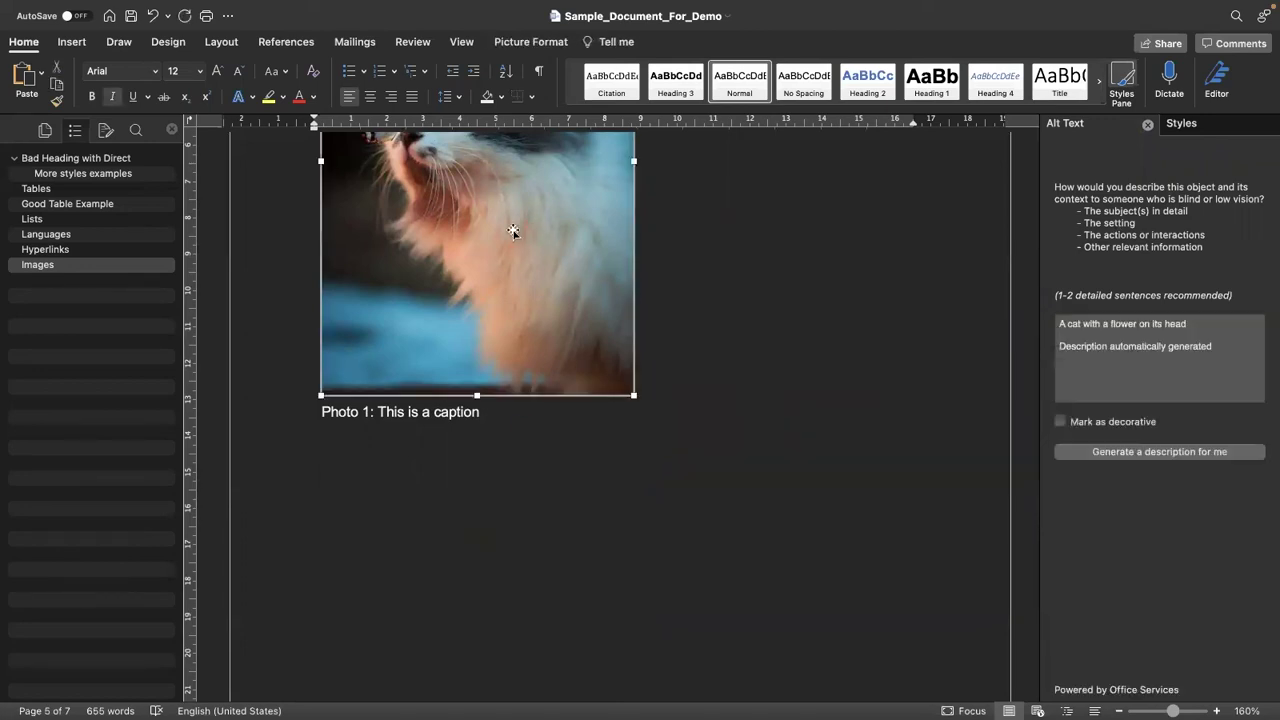
pyautogui.moveTo(1227, 350); pyautogui.dragTo(1054, 320)
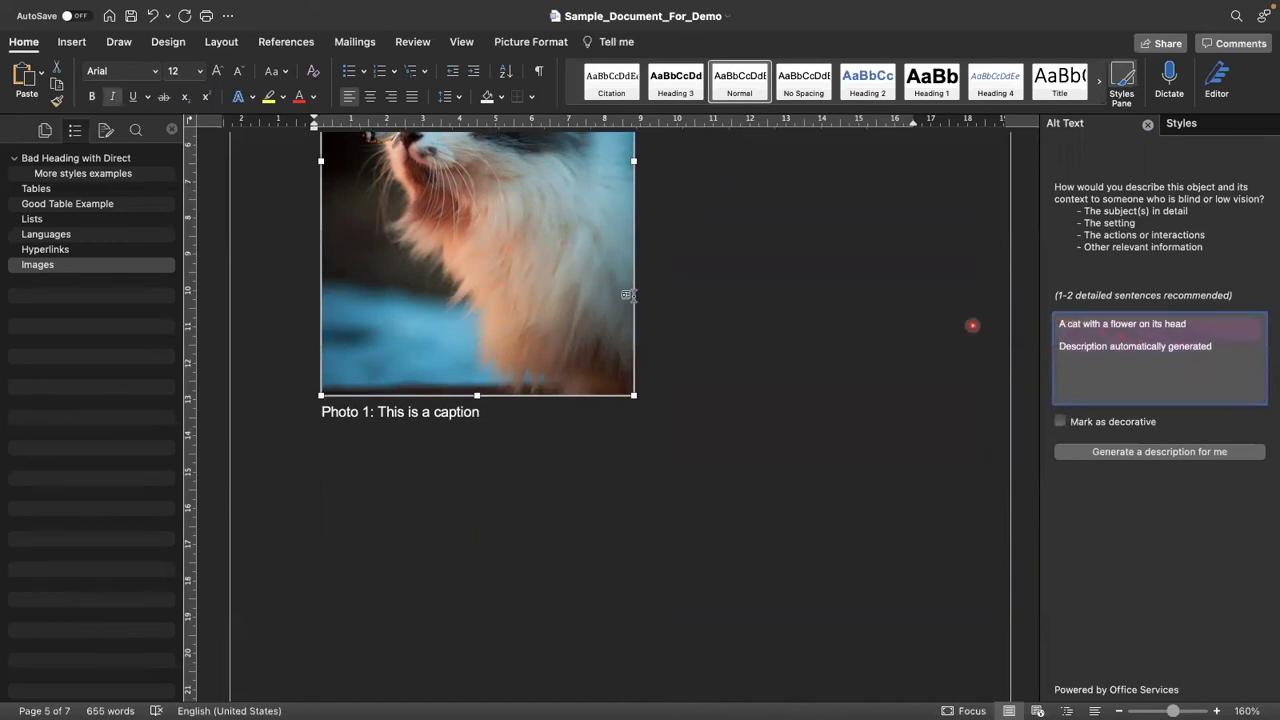
pyautogui.click(522, 277)
pyautogui.moveTo(1220, 348); pyautogui.dragTo(1060, 322)
pyautogui.press('super+v')
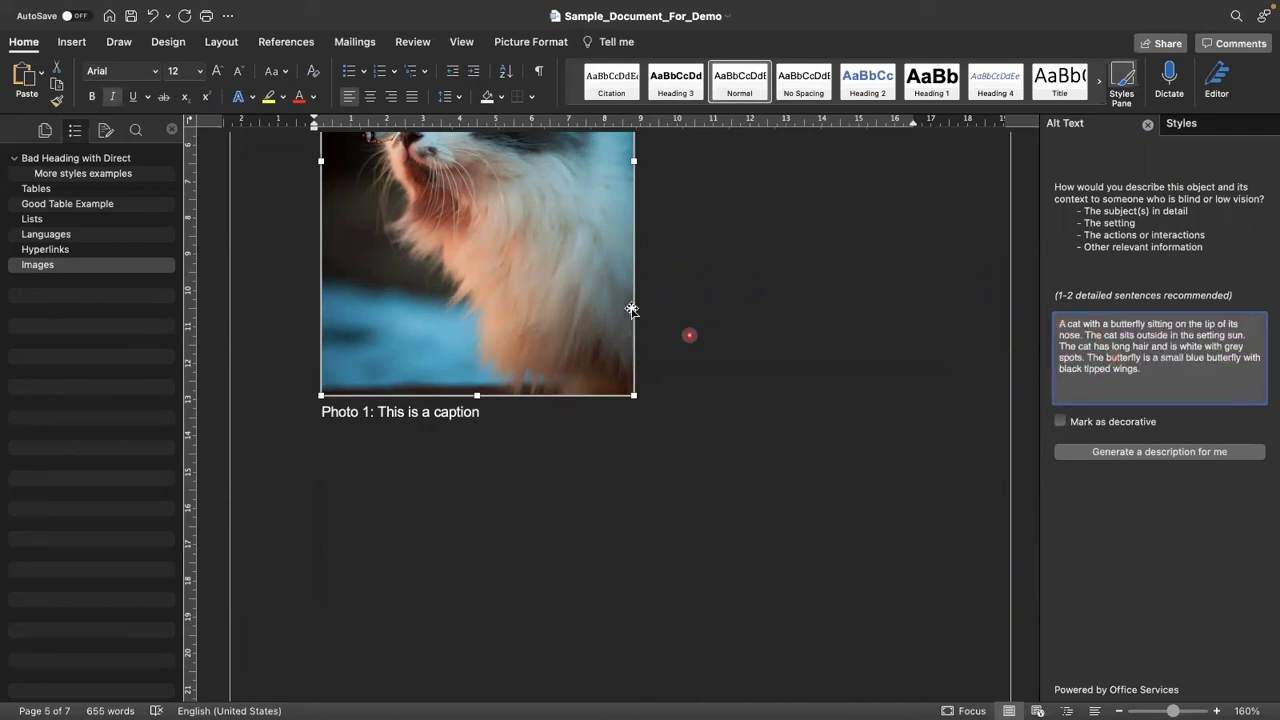
pyautogui.click(539, 310)
# Step: Replace the alt text of the Photo 2 cat image with "Enter alt-text here!"
pyautogui.scroll(-10, 457, 390)
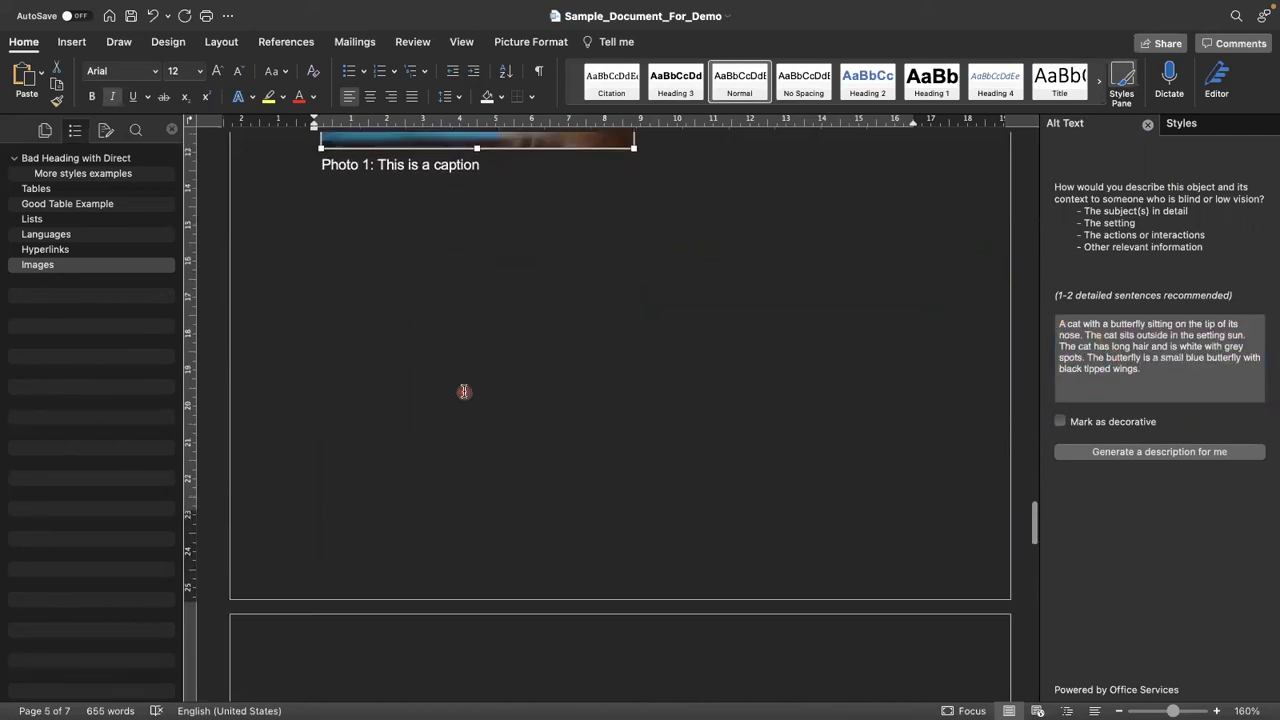
pyautogui.scroll(-2, 470, 389)
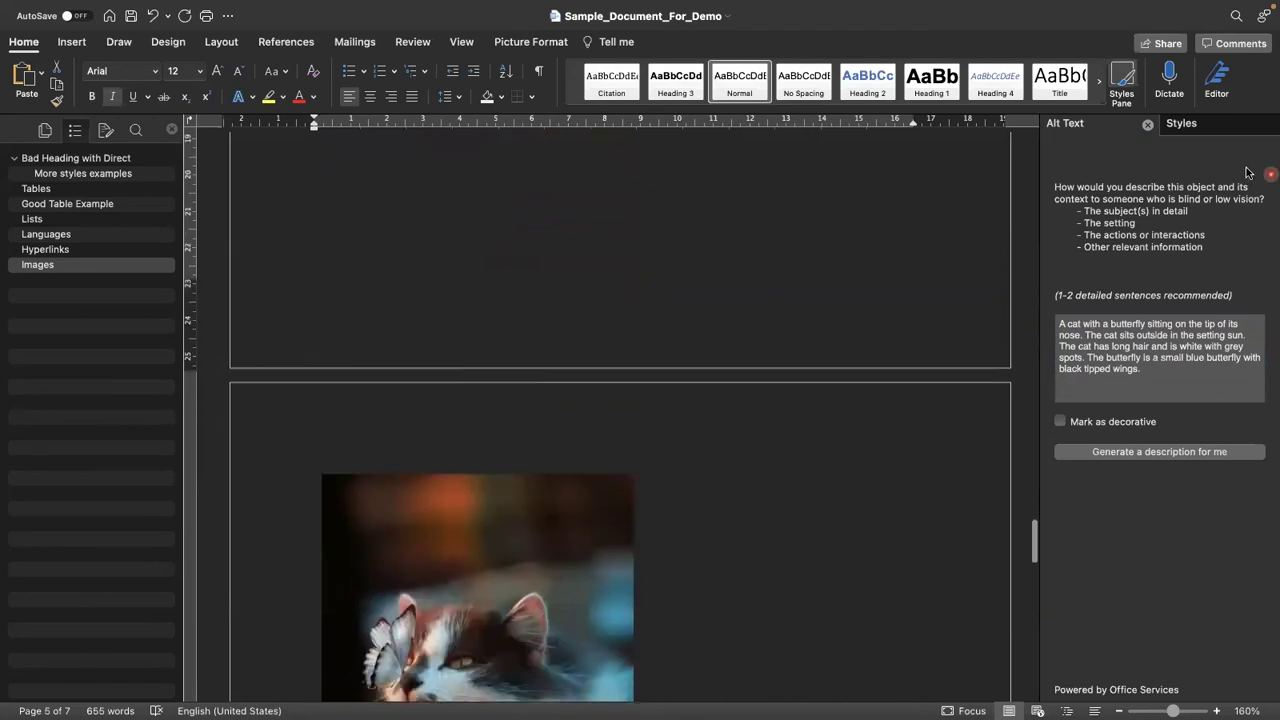
pyautogui.click(1149, 124)
pyautogui.scroll(-8, 820, 280)
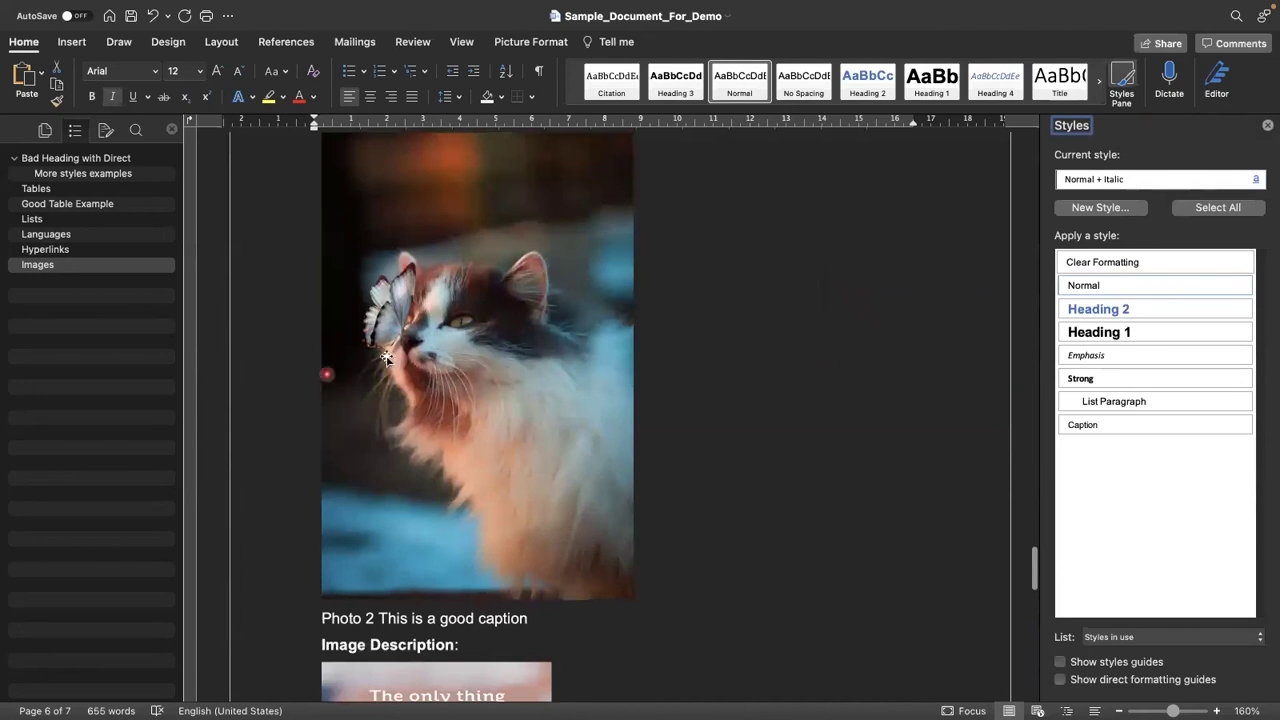
pyautogui.click(432, 338)
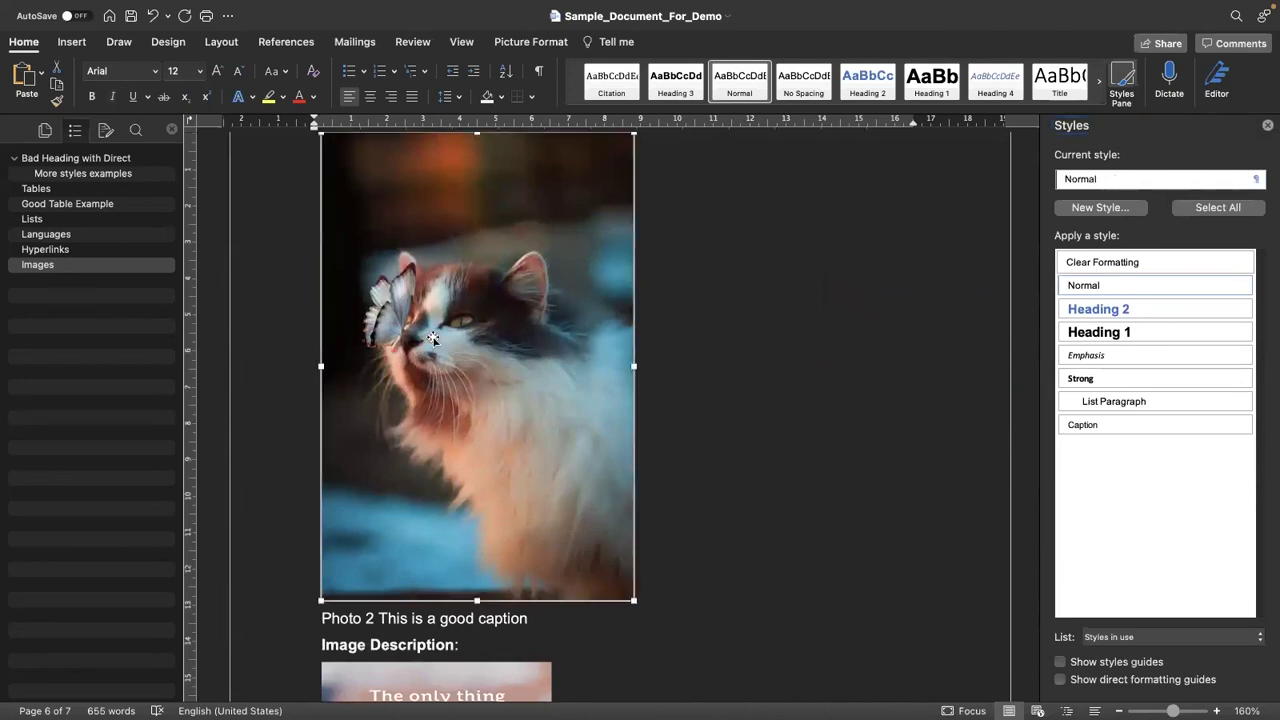
pyautogui.rightClick(432, 338)
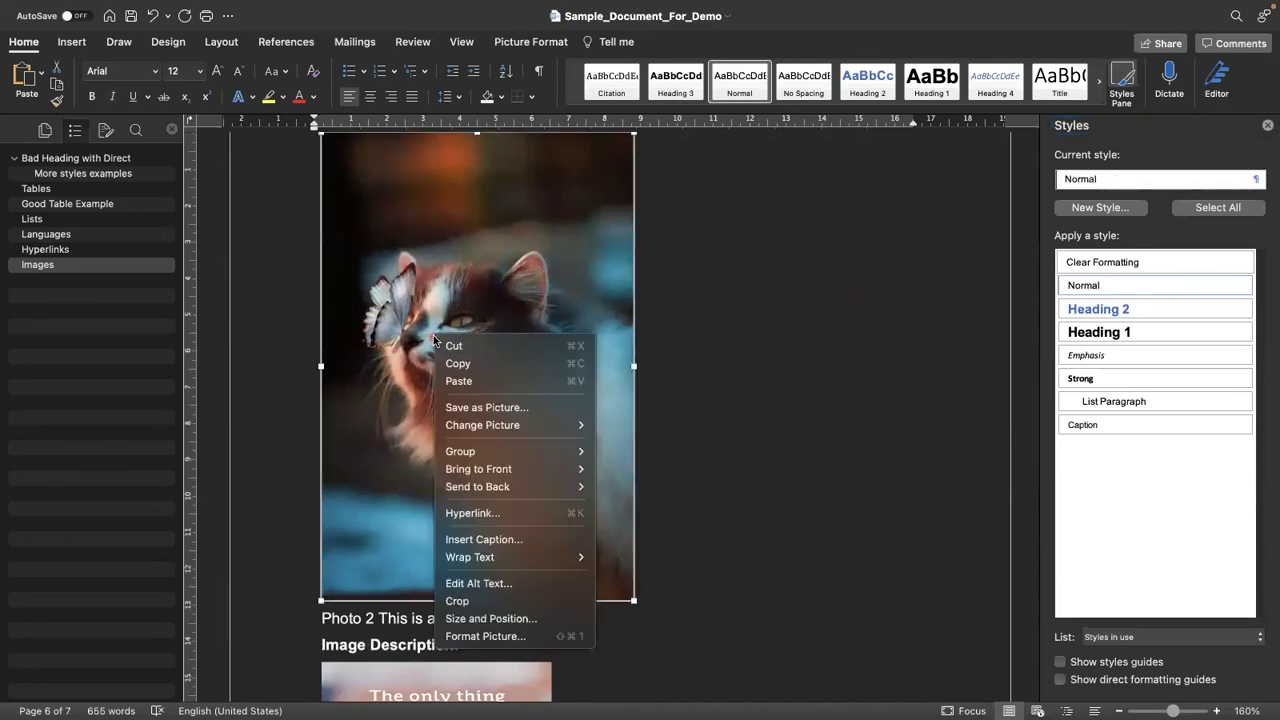
pyautogui.click(478, 583)
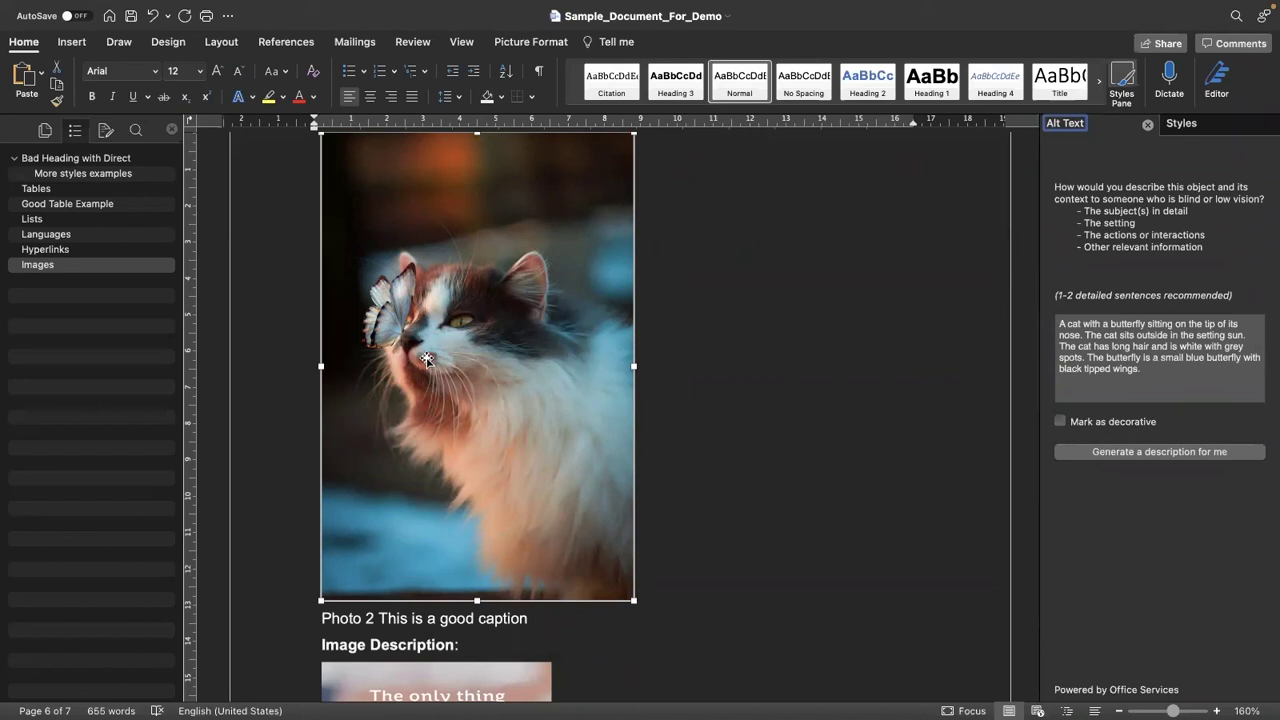
pyautogui.moveTo(1142, 368); pyautogui.dragTo(1063, 318)
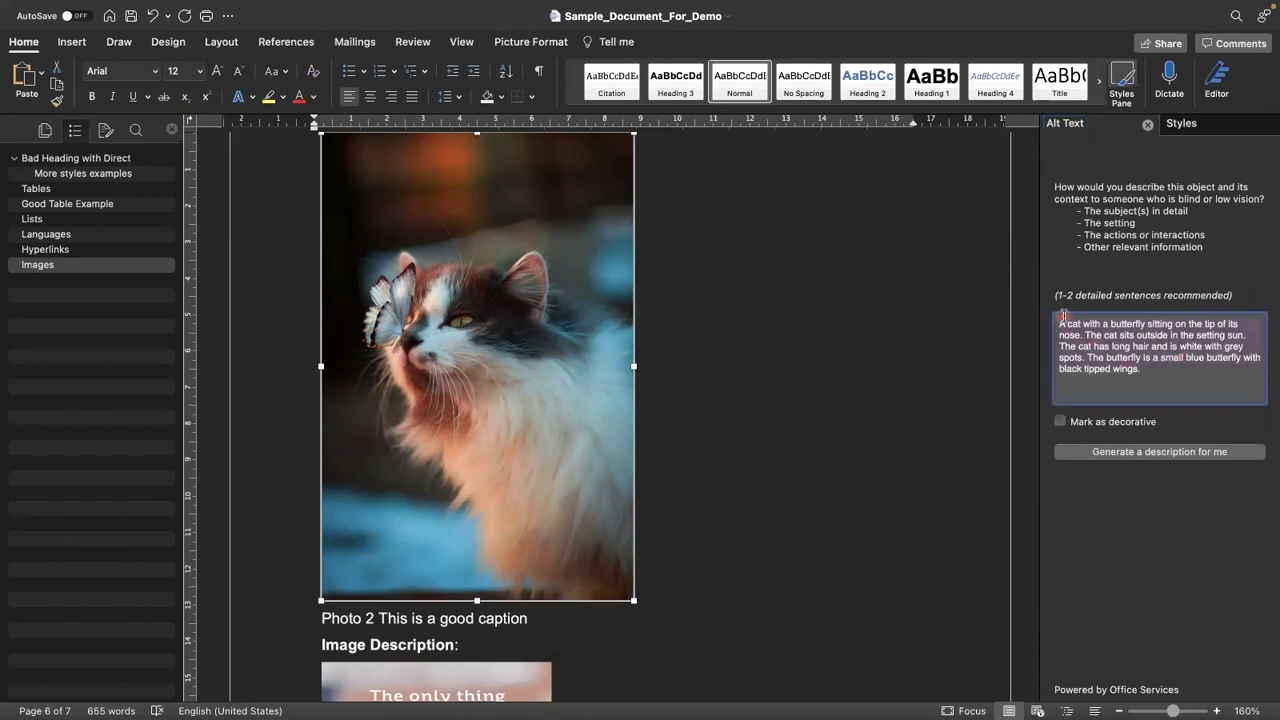
pyautogui.press('BackSpace')
pyautogui.write('exter')
pyautogui.write(' alt t')
pyautogui.write('ext here')
pyautogui.write('!')
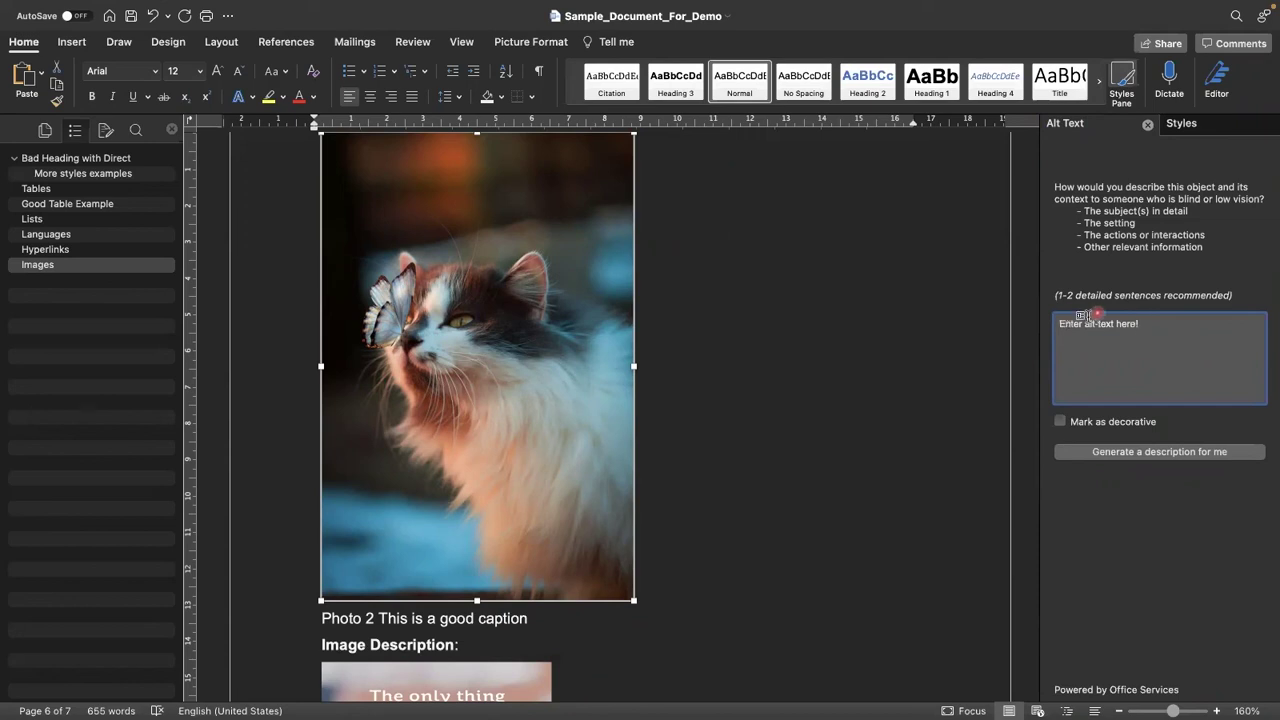
# Step: Check the alt text of the book image above the Photo 3 caption and read its image description on the following page
pyautogui.scroll(-3, 766, 337)
pyautogui.scroll(-5, 766, 344)
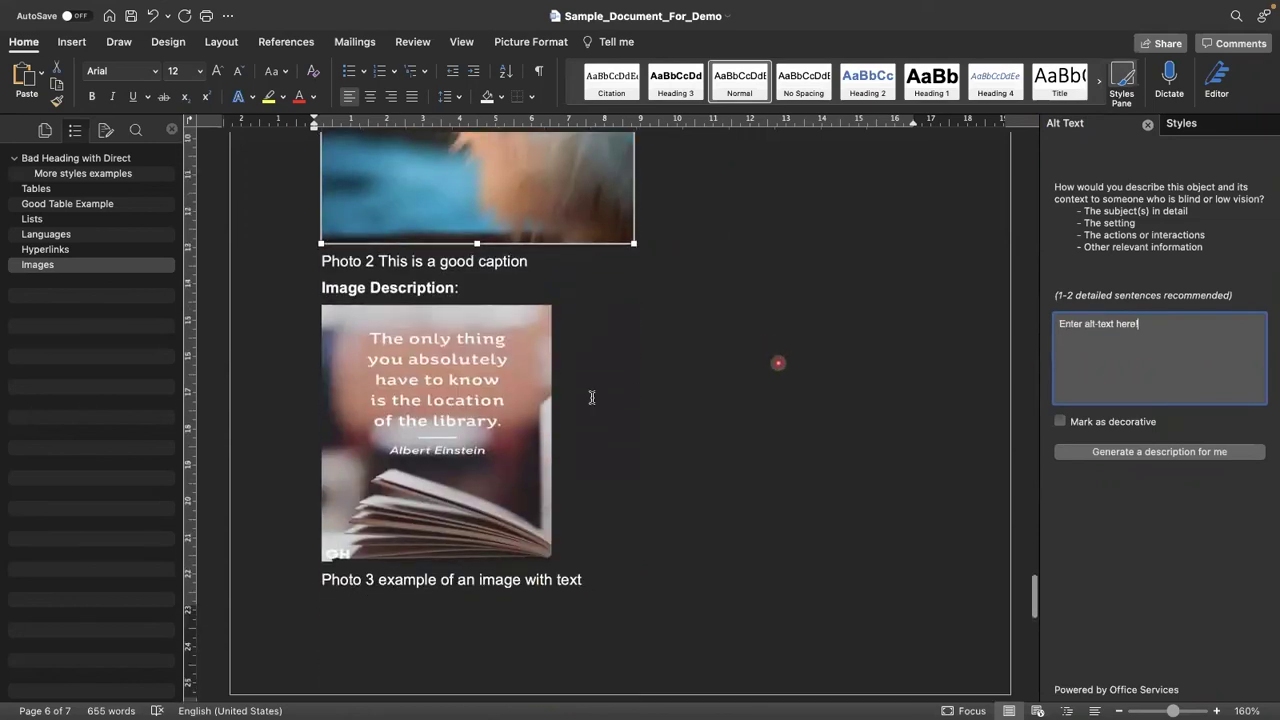
pyautogui.click(532, 395)
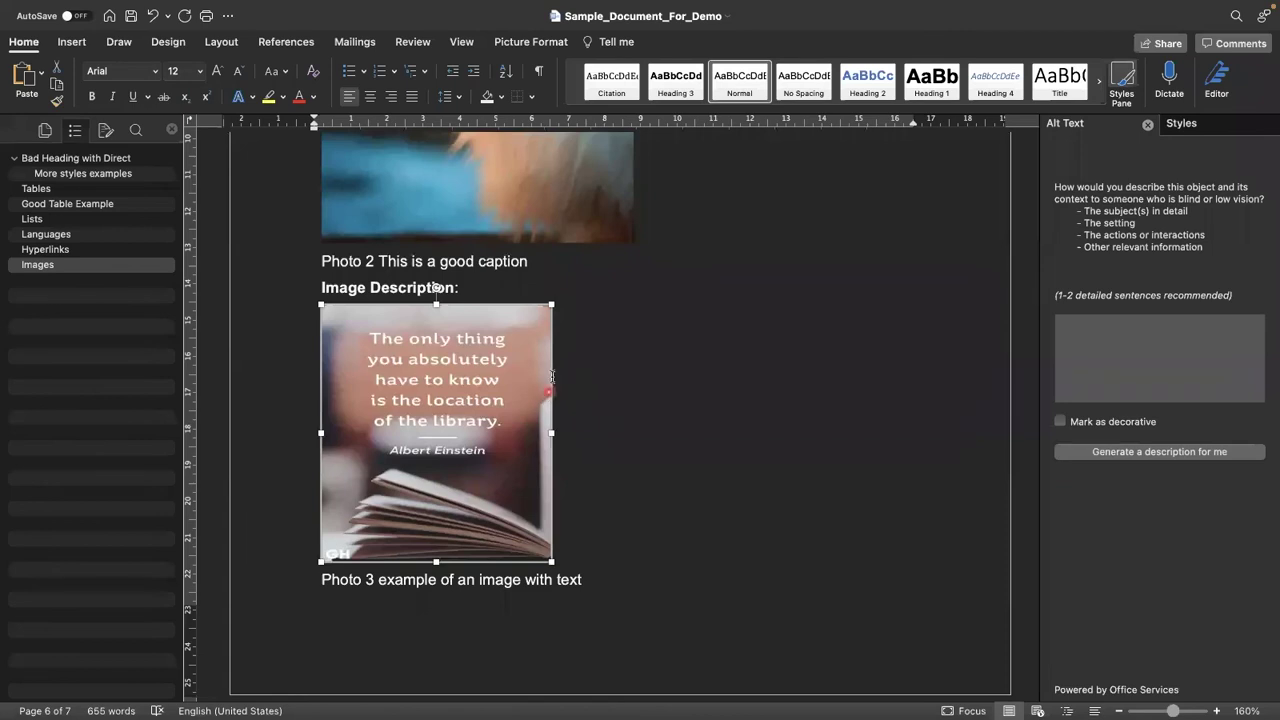
pyautogui.scroll(-2, 492, 404)
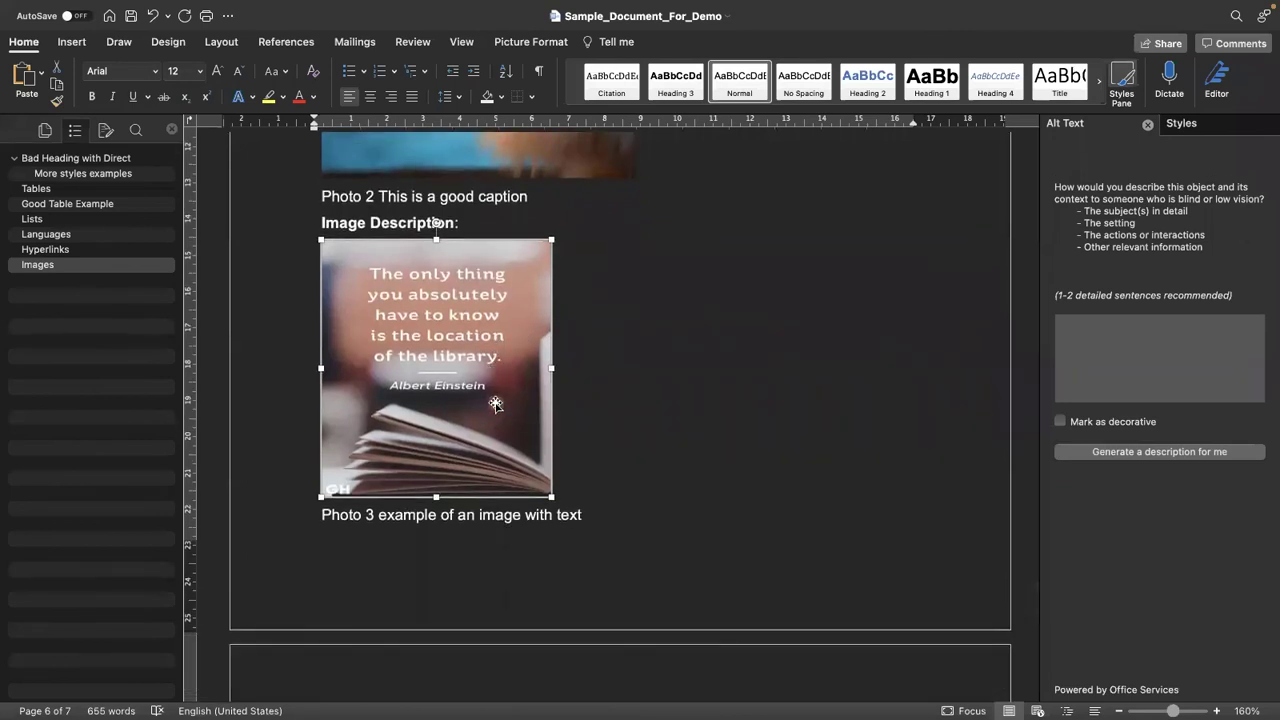
pyautogui.scroll(-7, 495, 404)
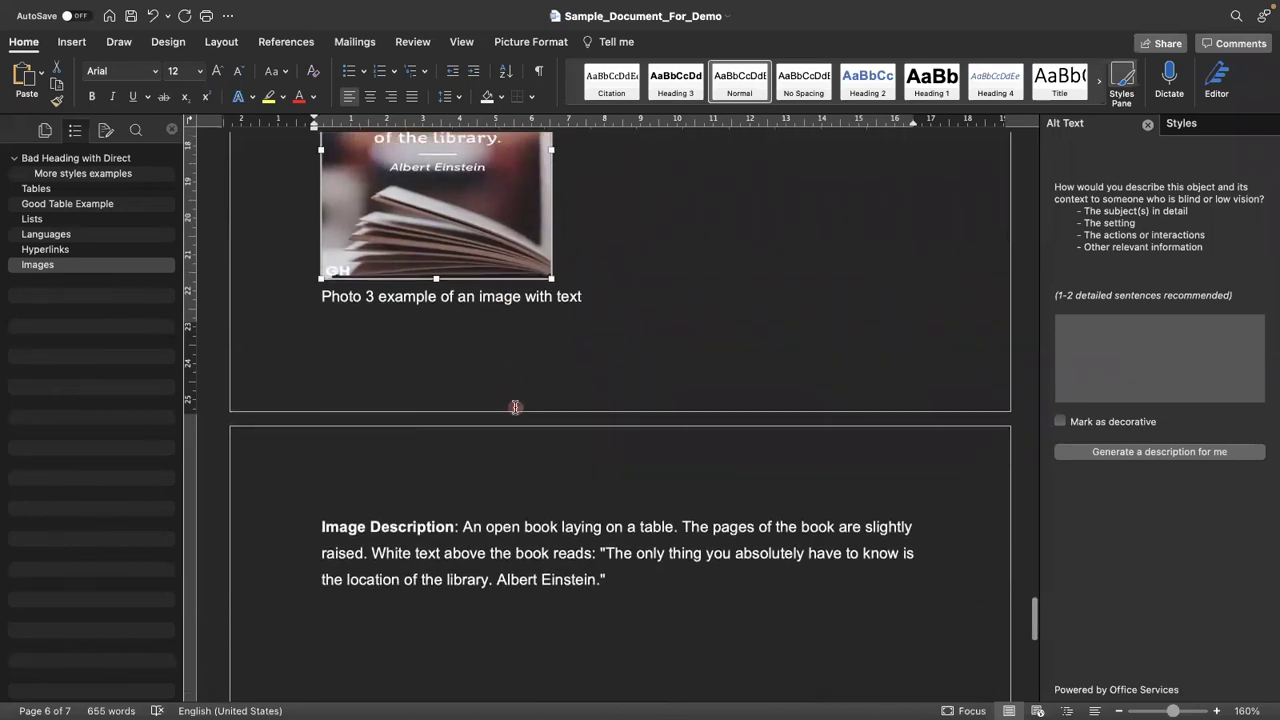
pyautogui.click(605, 532)
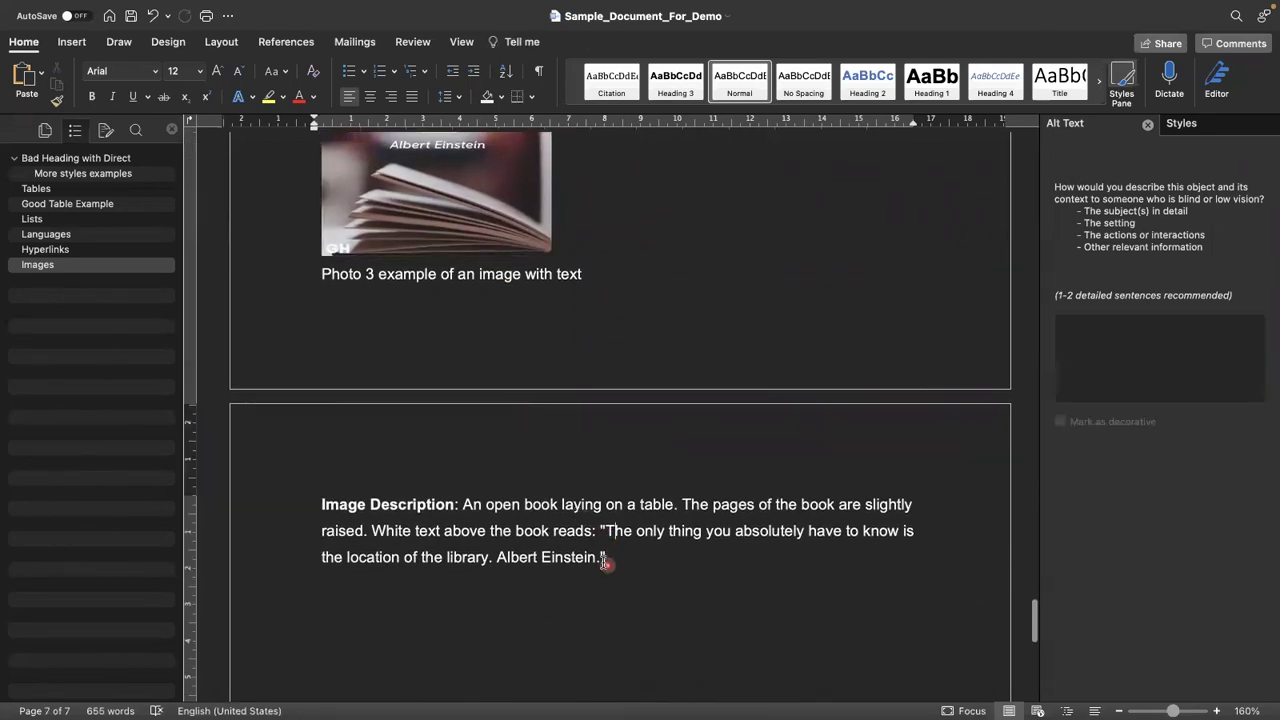
pyautogui.click(605, 560)
# Step: Copy the open-book description that follows the "Image Description:" label for Photo 3, leaving out the label itself
pyautogui.scroll(2, 330, 214)
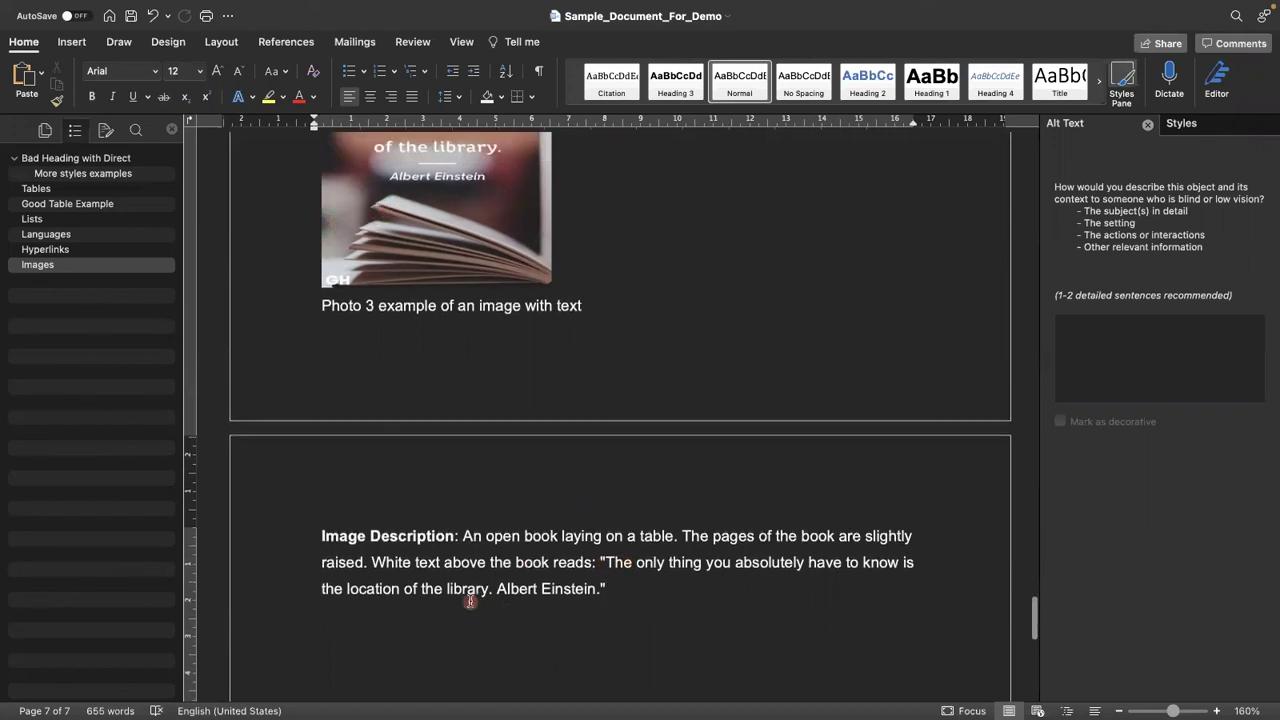
pyautogui.doubleClick(573, 562)
pyautogui.press('Right')
pyautogui.write(':')
pyautogui.moveTo(601, 562); pyautogui.dragTo(598, 588)
pyautogui.moveTo(606, 588); pyautogui.dragTo(480, 543)
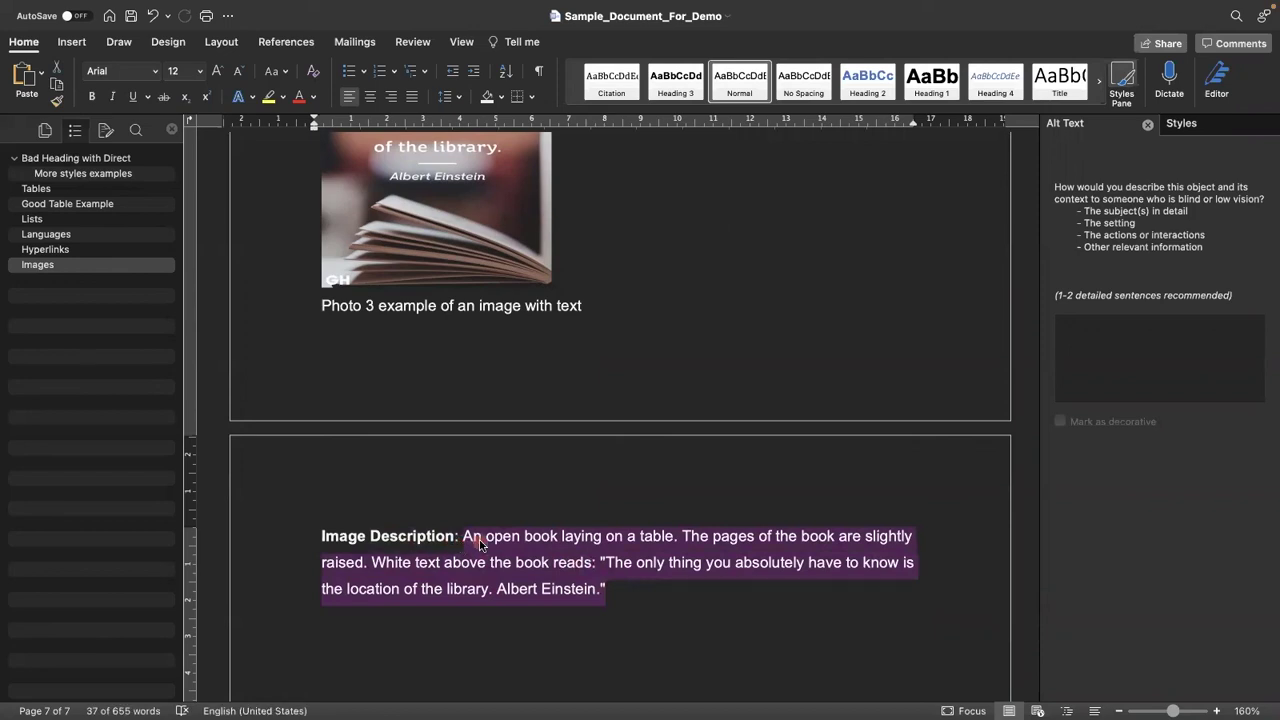
pyautogui.rightClick(480, 543)
pyautogui.click(512, 440)
# Step: Paste the copied open-book description, including the quoted library text, as the alt text of the Photo 3 image
pyautogui.click(455, 199)
pyautogui.scroll(4, 458, 212)
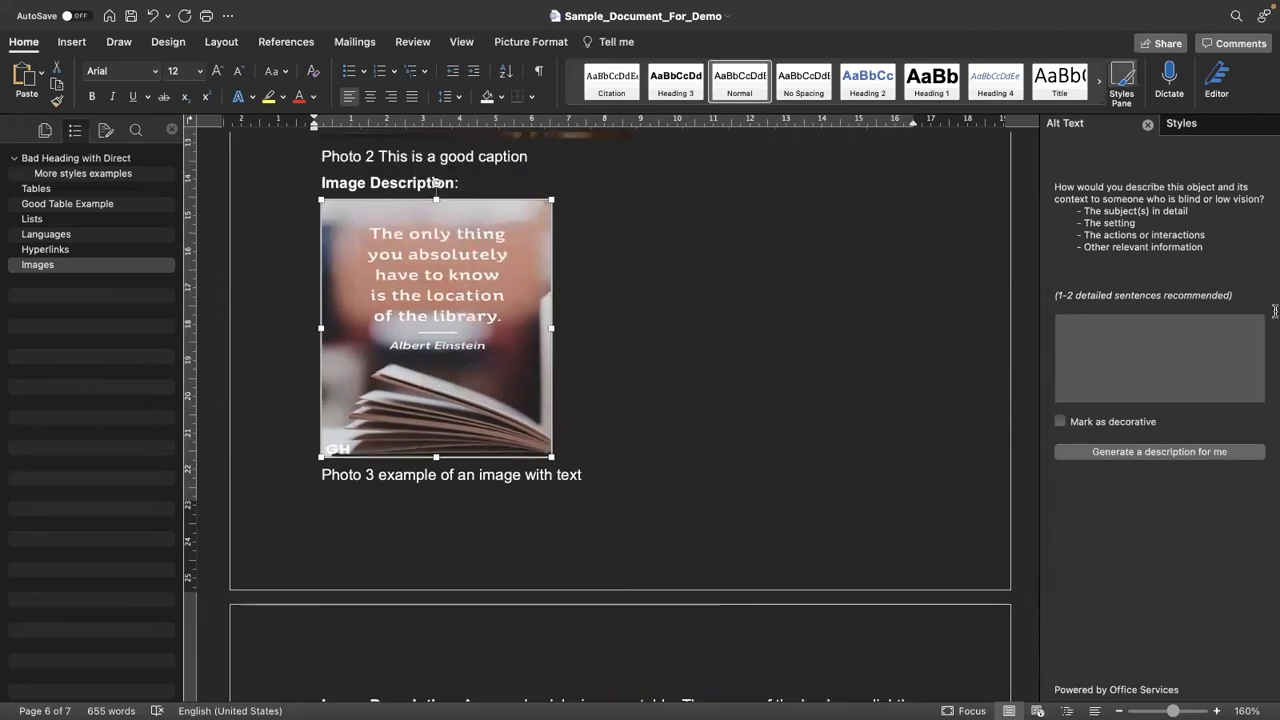
pyautogui.click(1120, 344)
pyautogui.press('super+v')
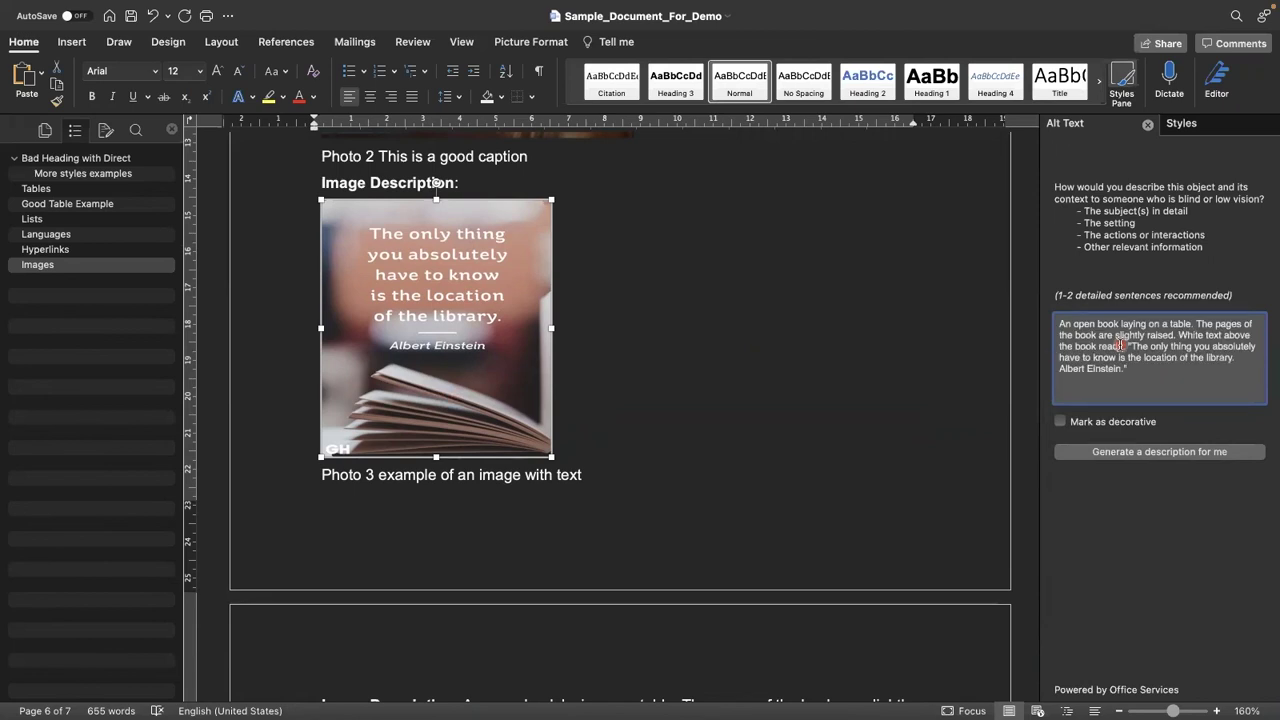
pyautogui.scroll(-5, 644, 427)
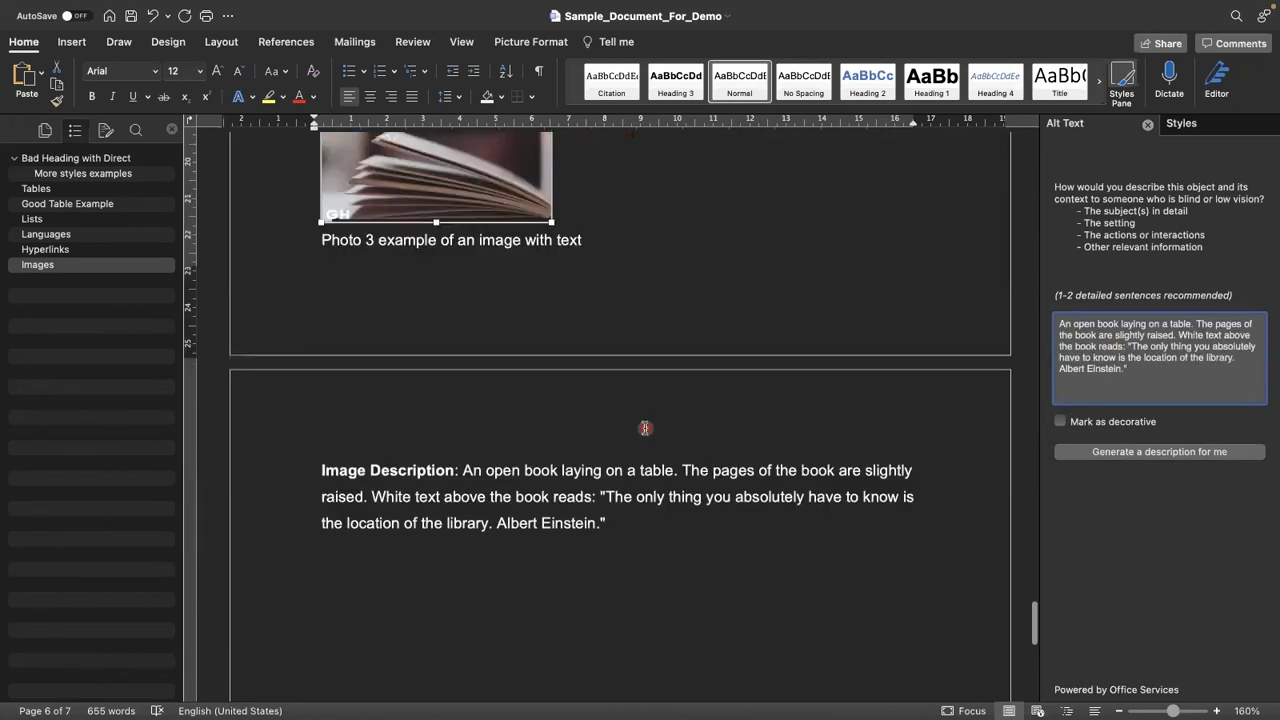